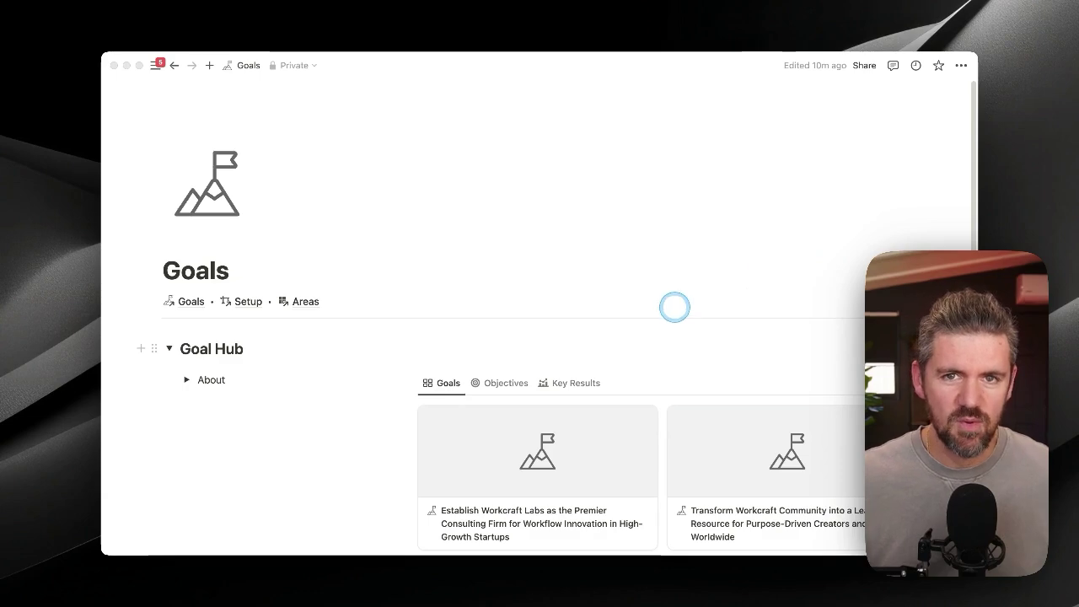
Open the goal 'Establish Workcraft Labs as the Premier Consulting Firm' as a page, then return to Goals.
scroll(387, 339, down, 8)
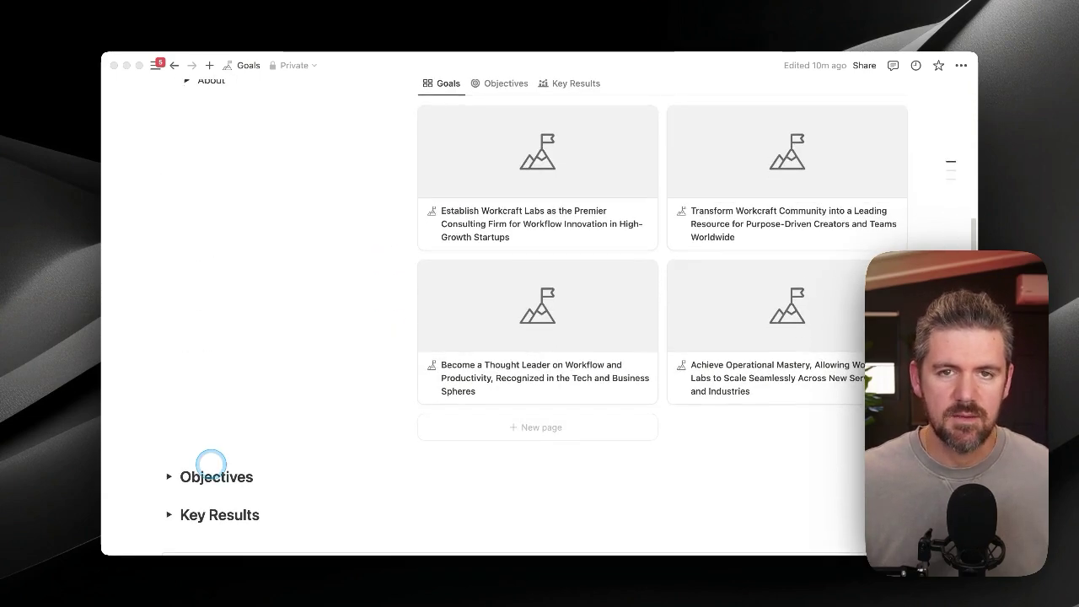
scroll(265, 380, up, 3)
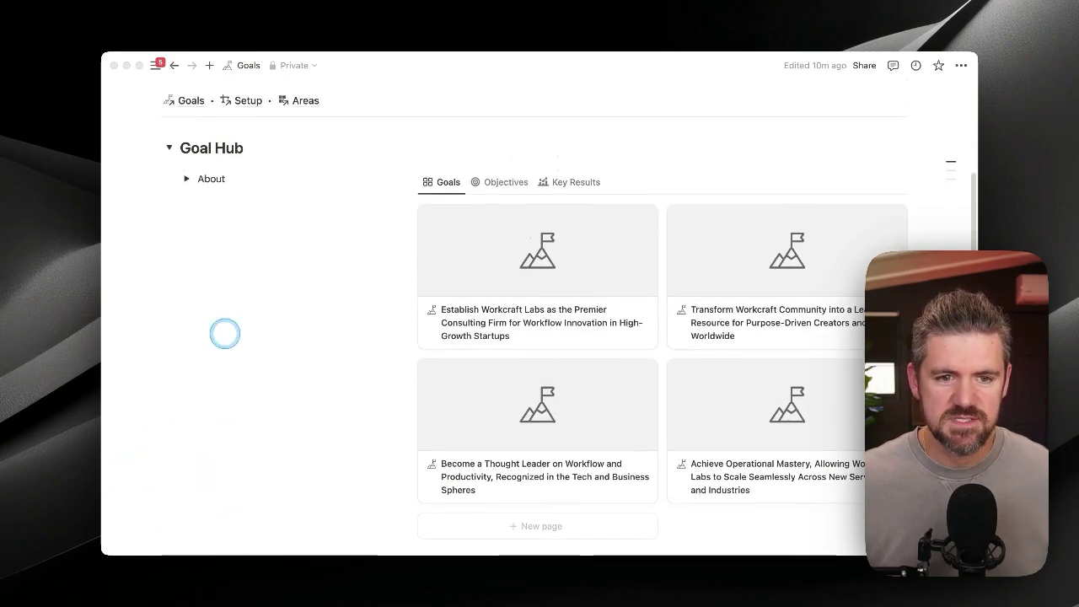
scroll(438, 286, down, 1)
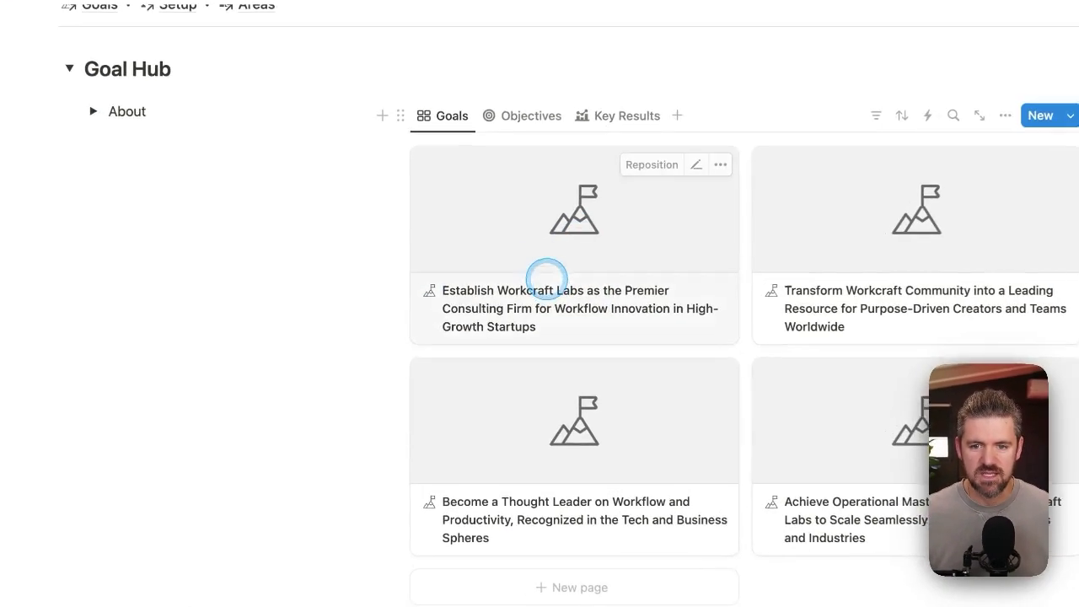
click(542, 253)
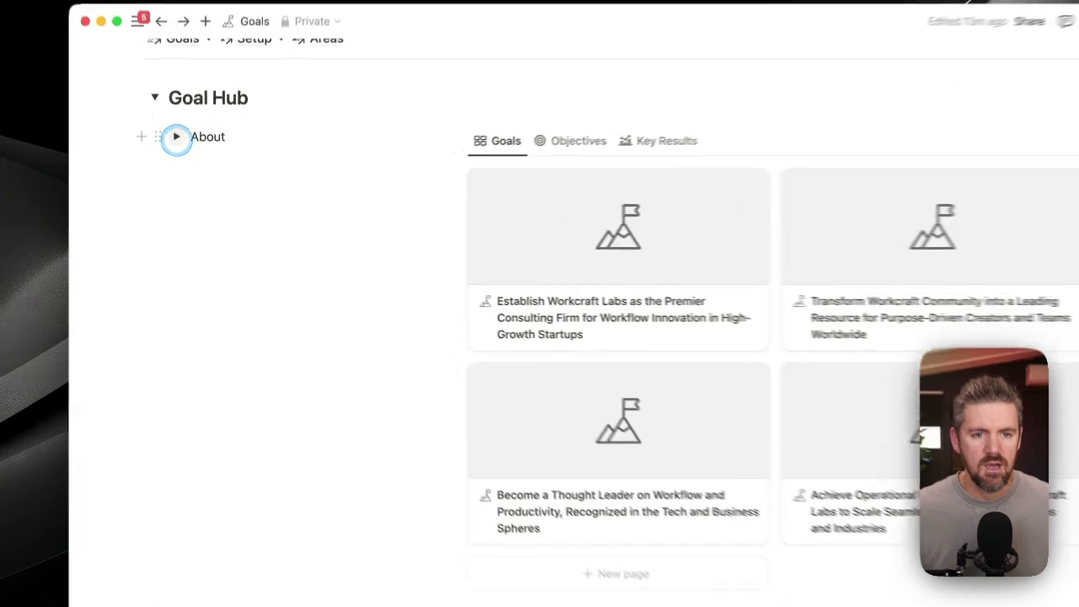
click(176, 137)
click(176, 137)
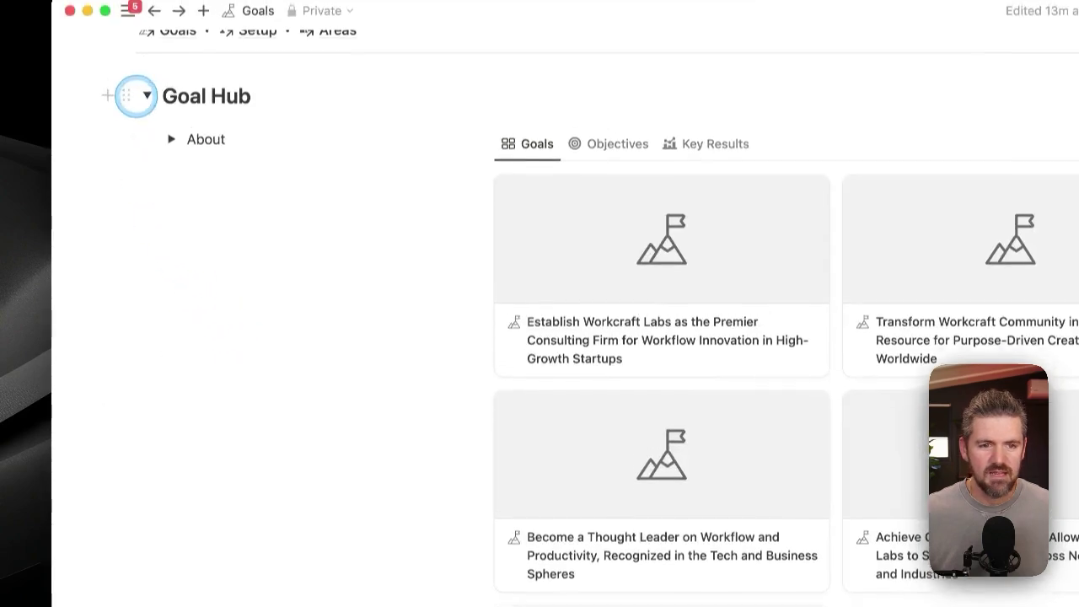
Collapse Goal Hub and expand Objectives, showing its three objective cards under the Status: Current filter.
click(147, 85)
scroll(145, 110, up, 2)
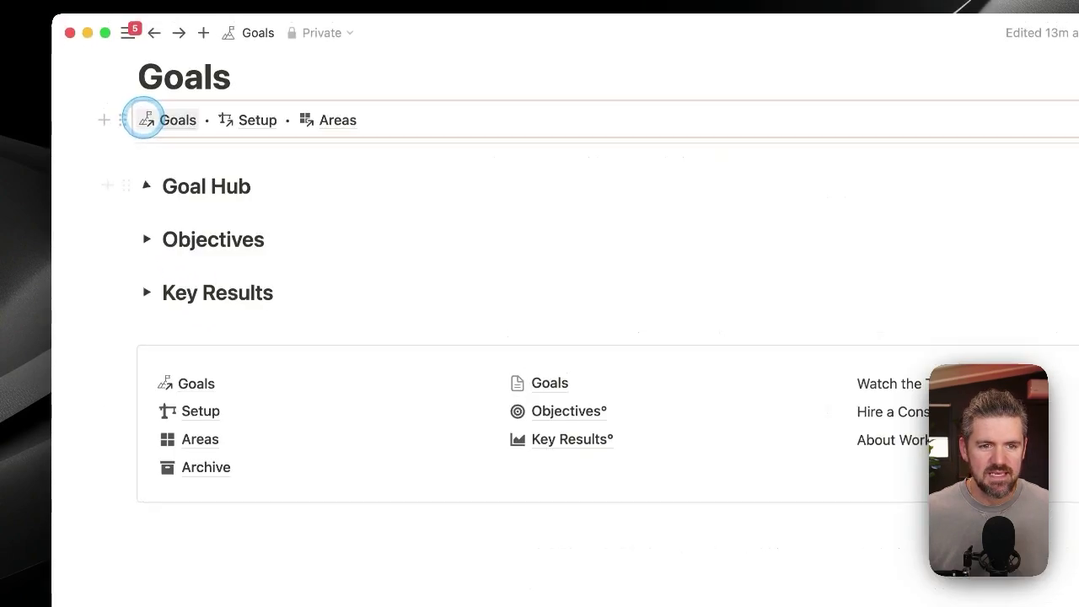
click(146, 239)
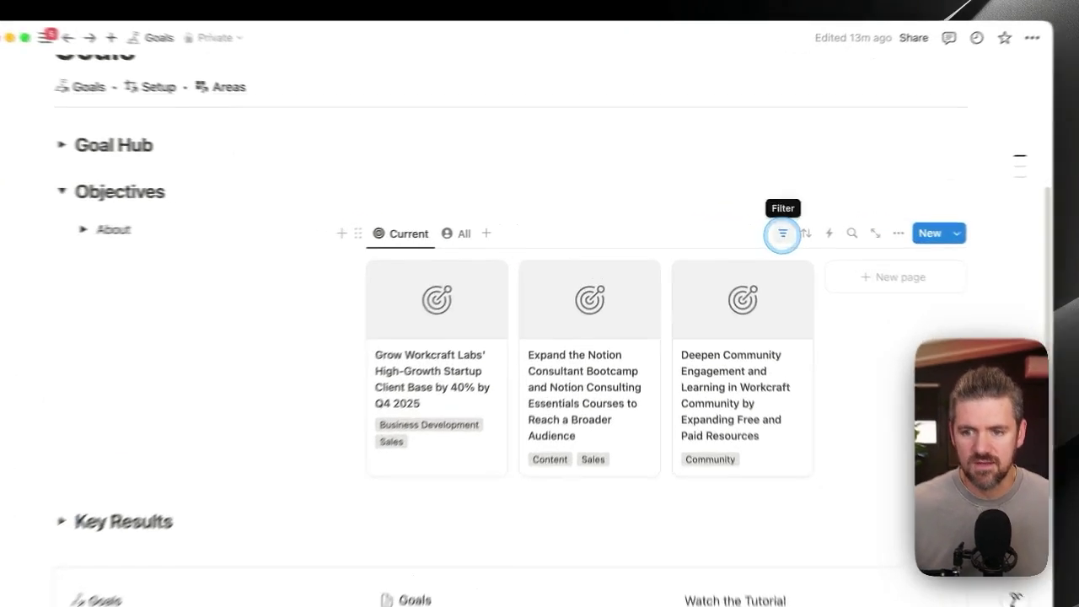
click(757, 224)
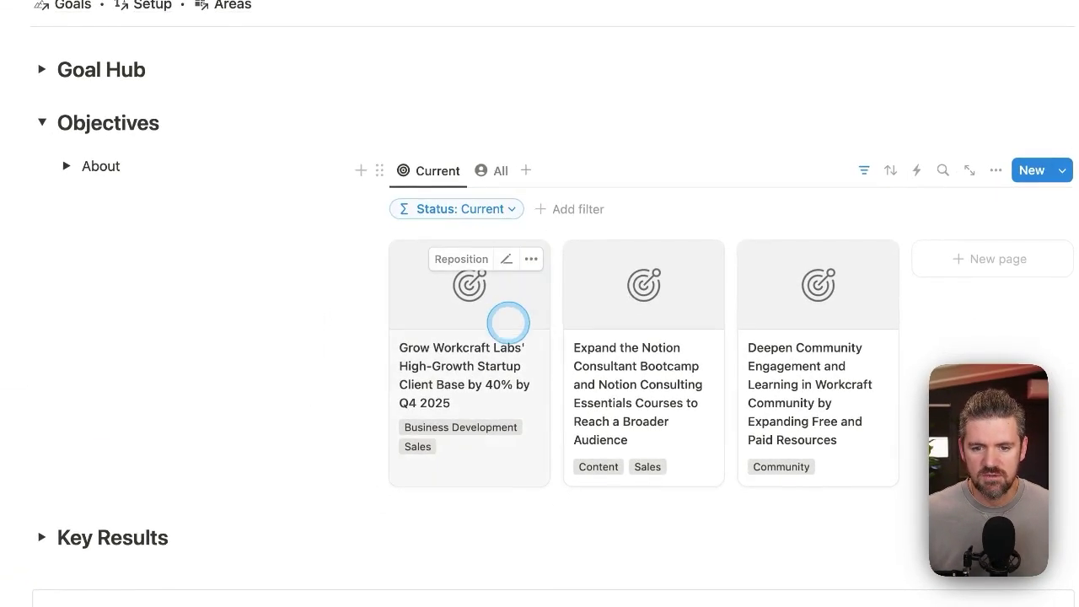
click(508, 321)
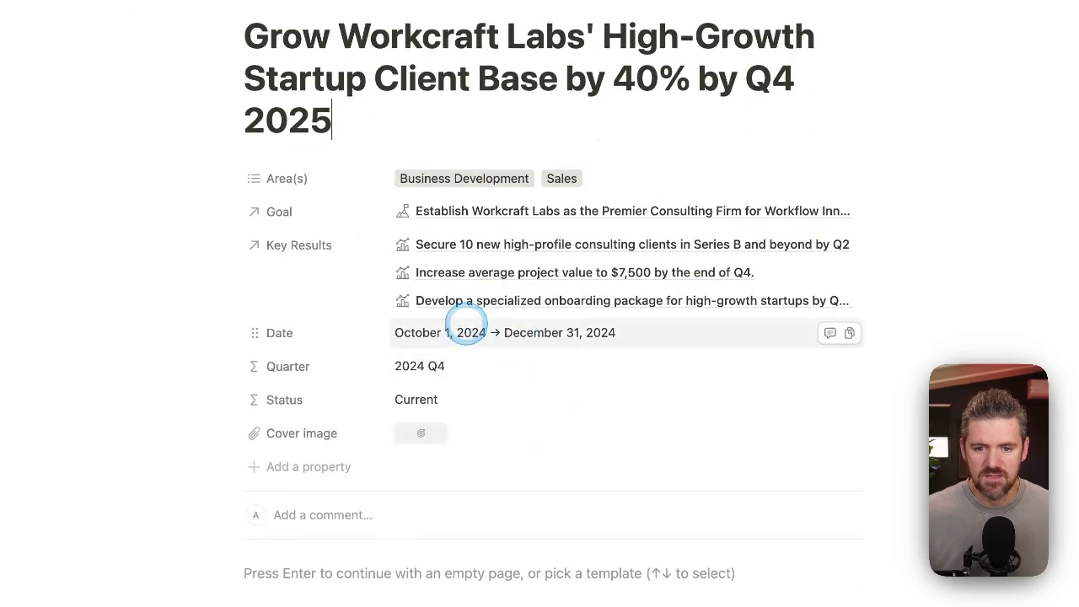
key(Escape)
Expand Key Results and open 'Secure 10 new high-profile consulting clients' (3 of 10, 30%).
scroll(160, 344, down, 3)
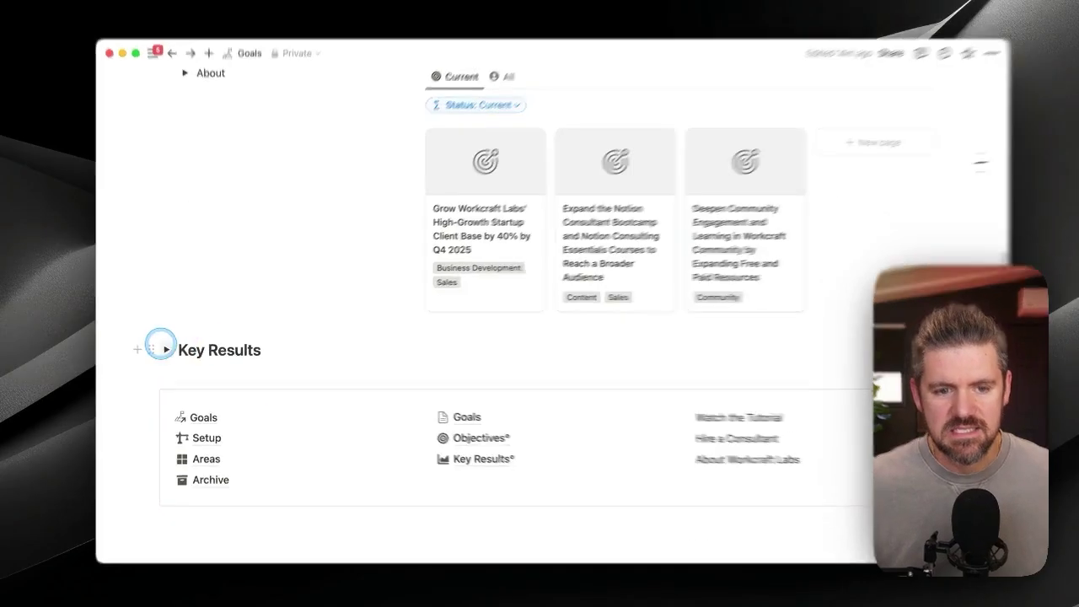
click(164, 348)
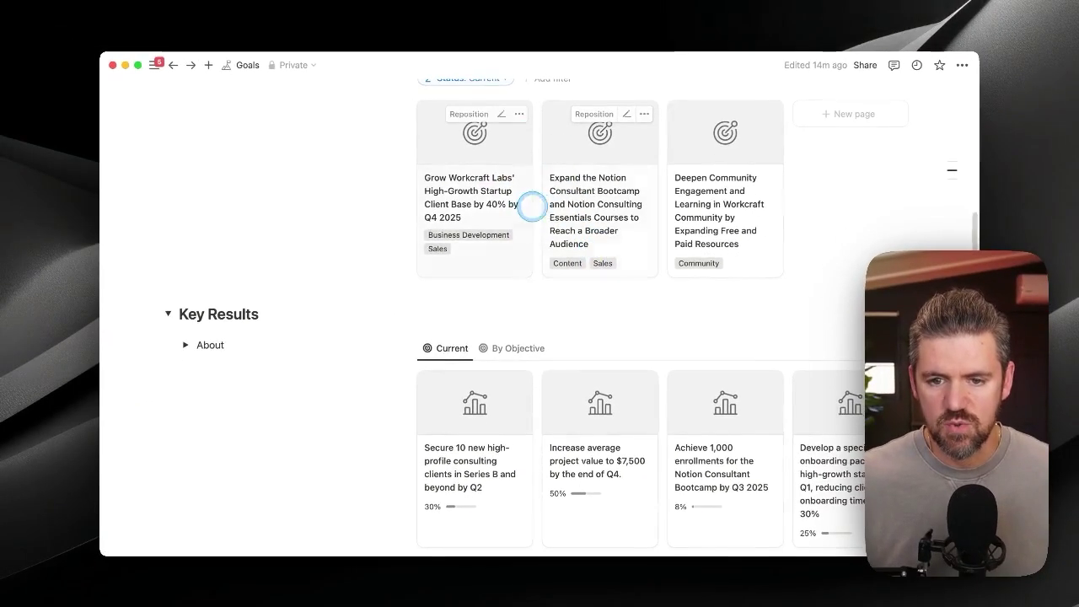
scroll(540, 215, down, 2)
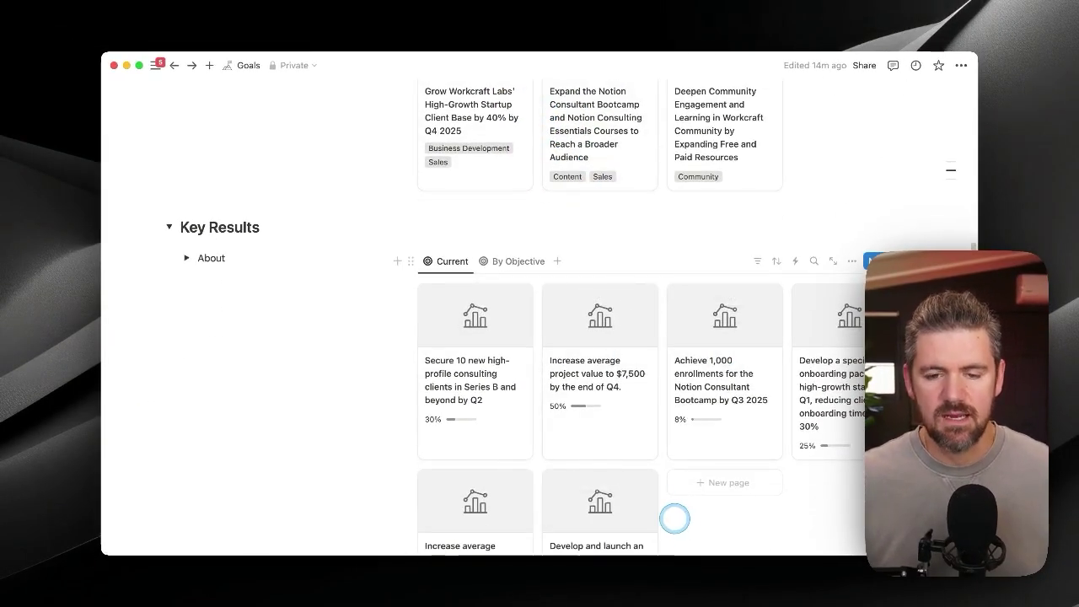
scroll(494, 301, down, 3)
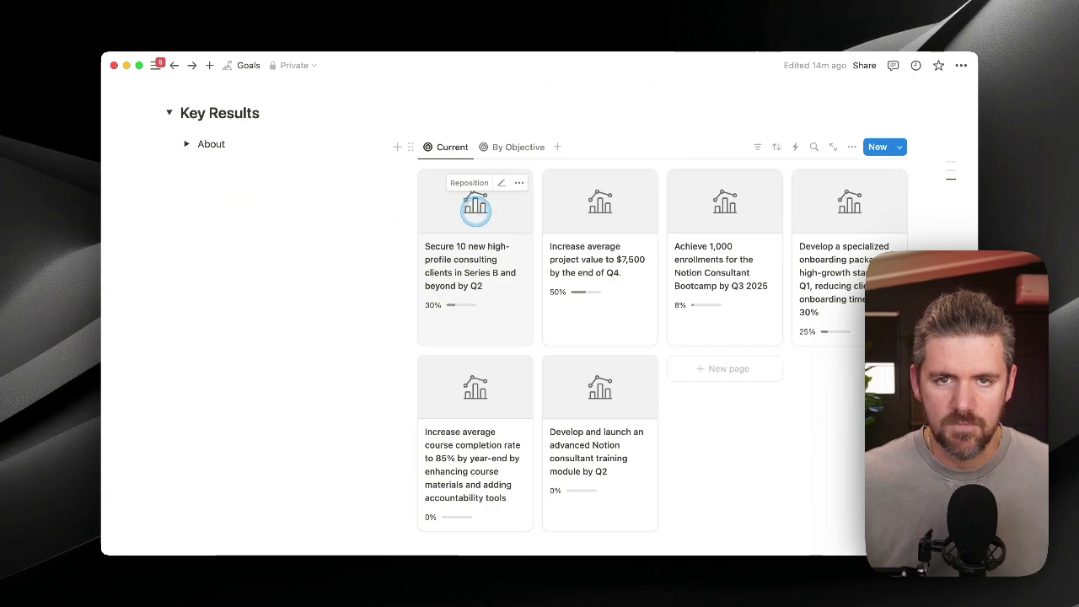
scroll(594, 365, up, 1)
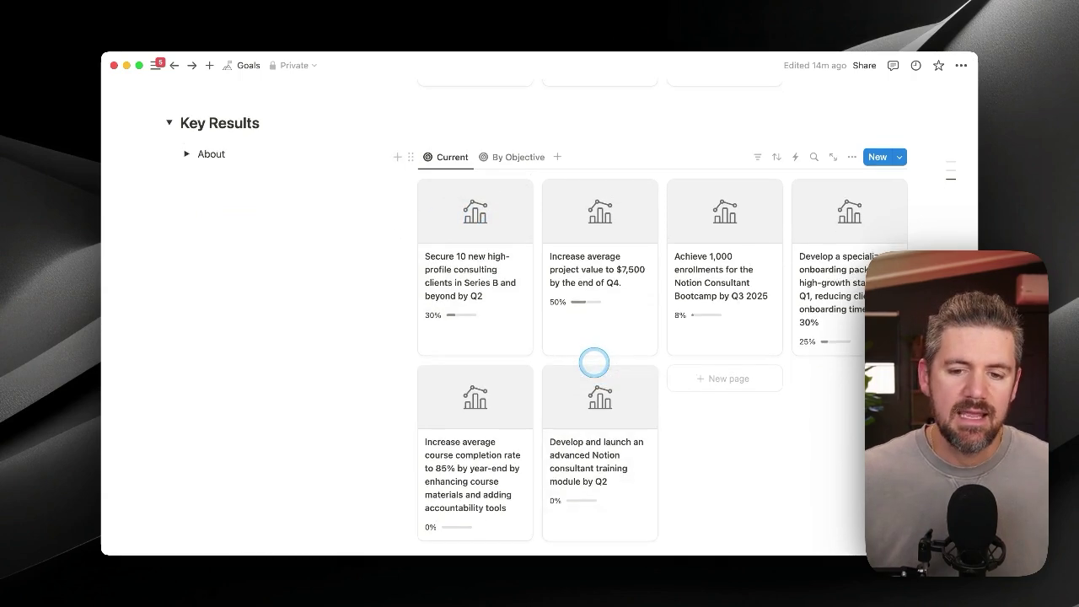
click(475, 211)
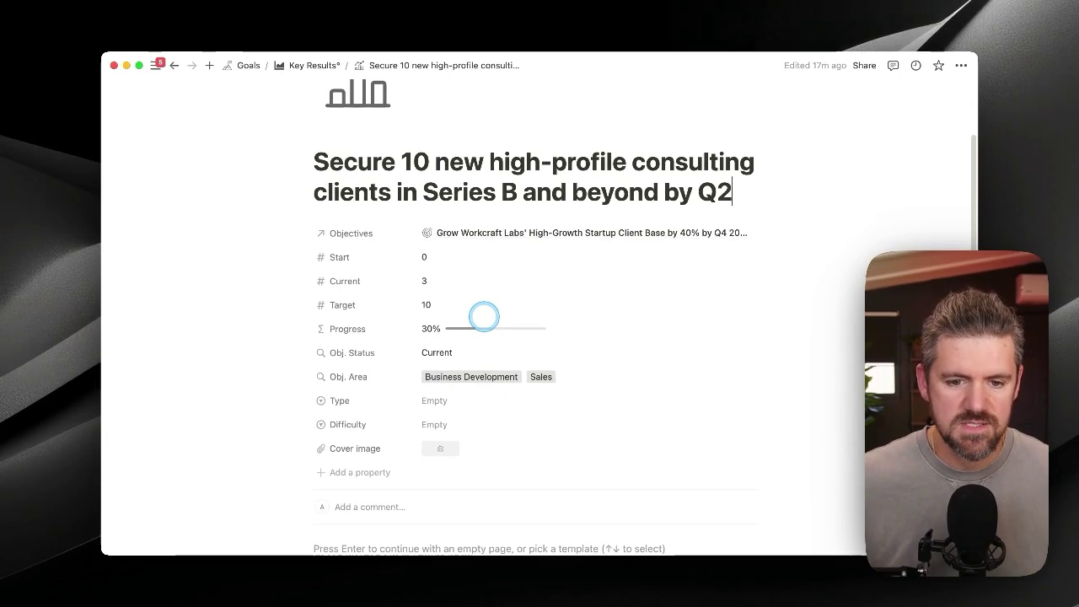
scroll(484, 316, up, 1)
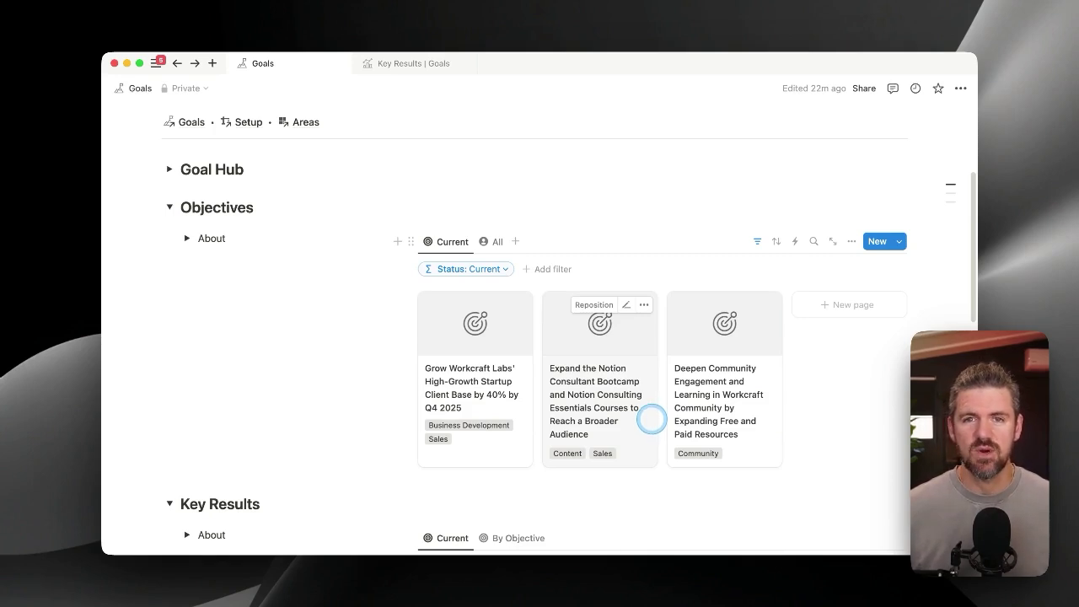
scroll(624, 430, down, 6)
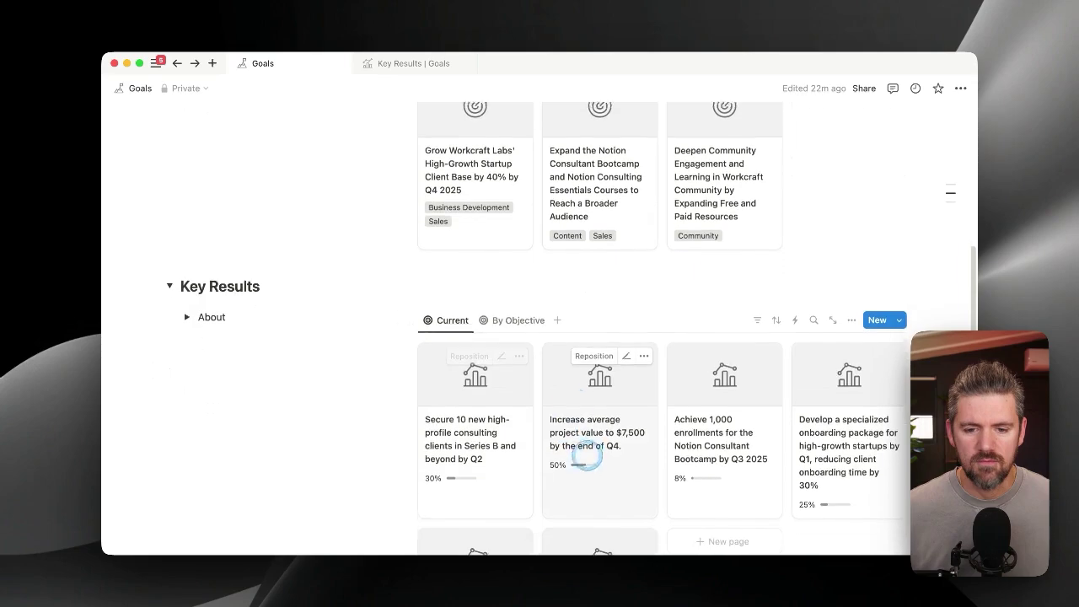
scroll(525, 366, up, 1)
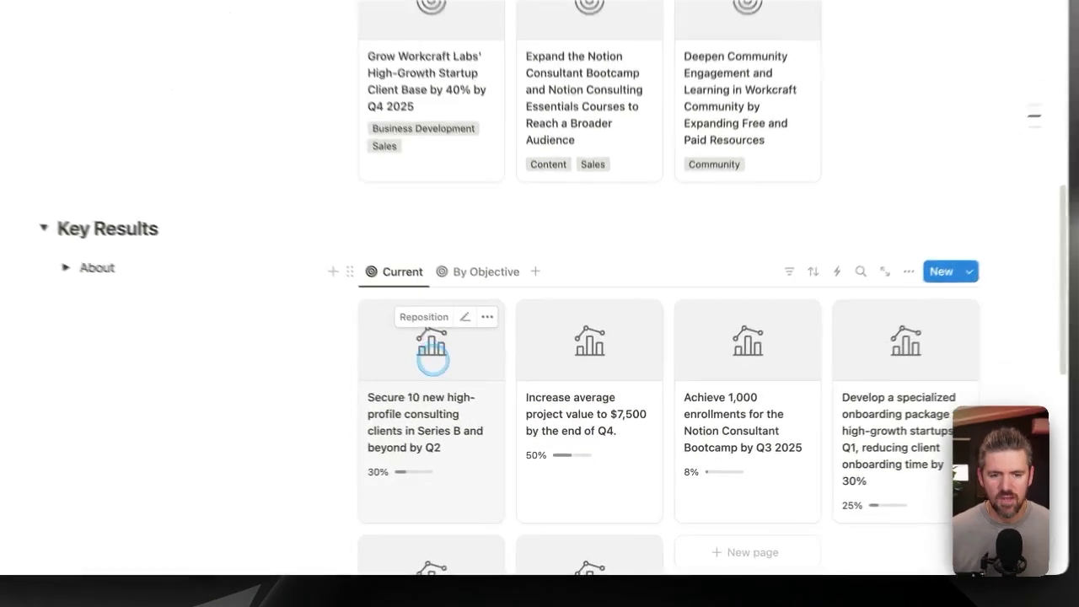
Open the first key result and set its Challenges property to hide when empty.
click(432, 358)
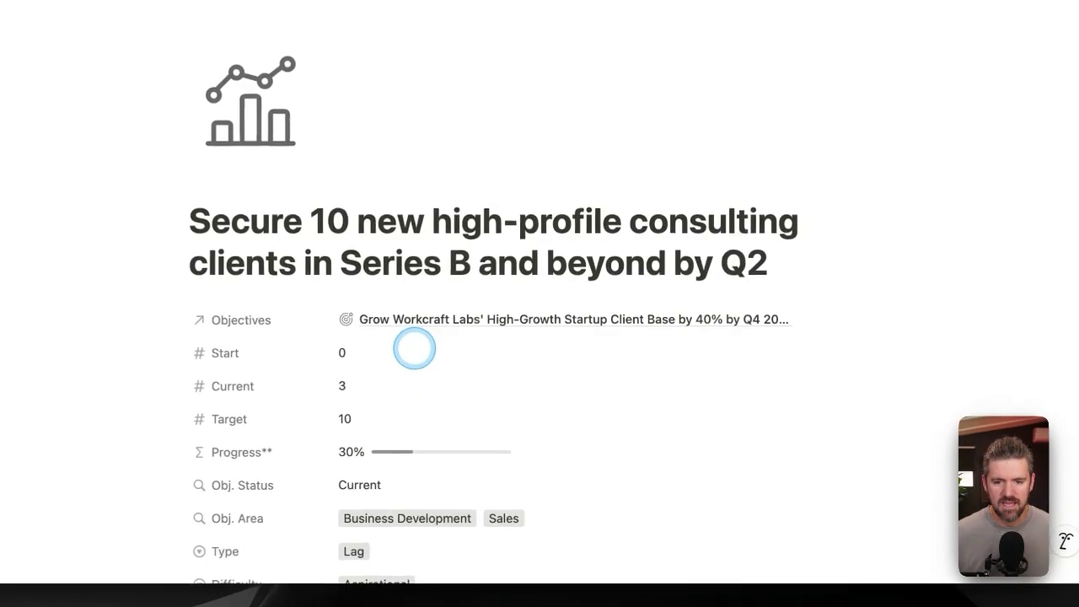
scroll(787, 345, down, 3)
scroll(786, 346, down, 1)
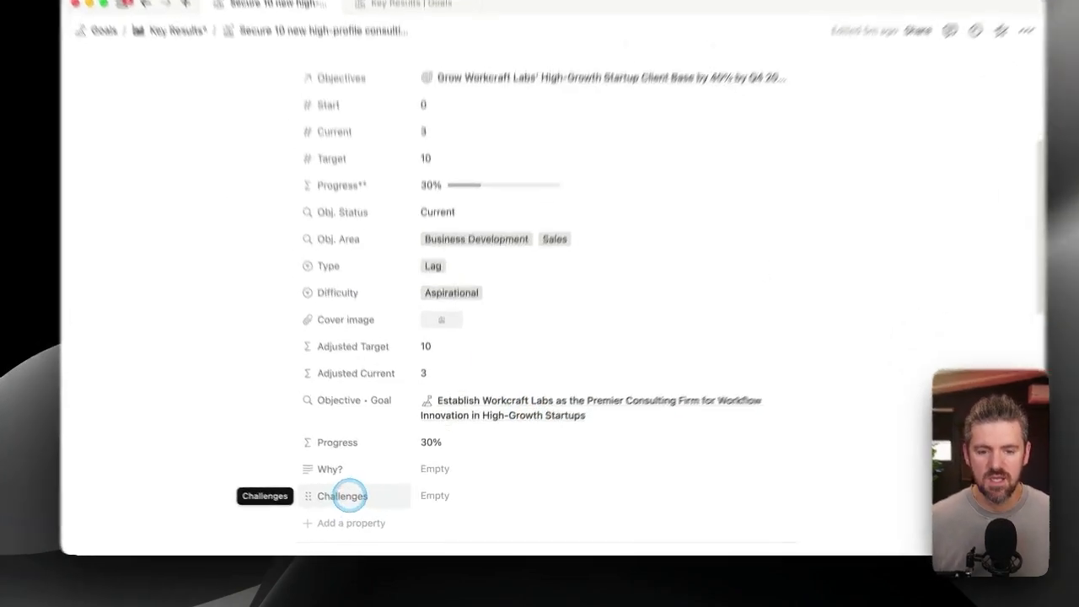
click(342, 496)
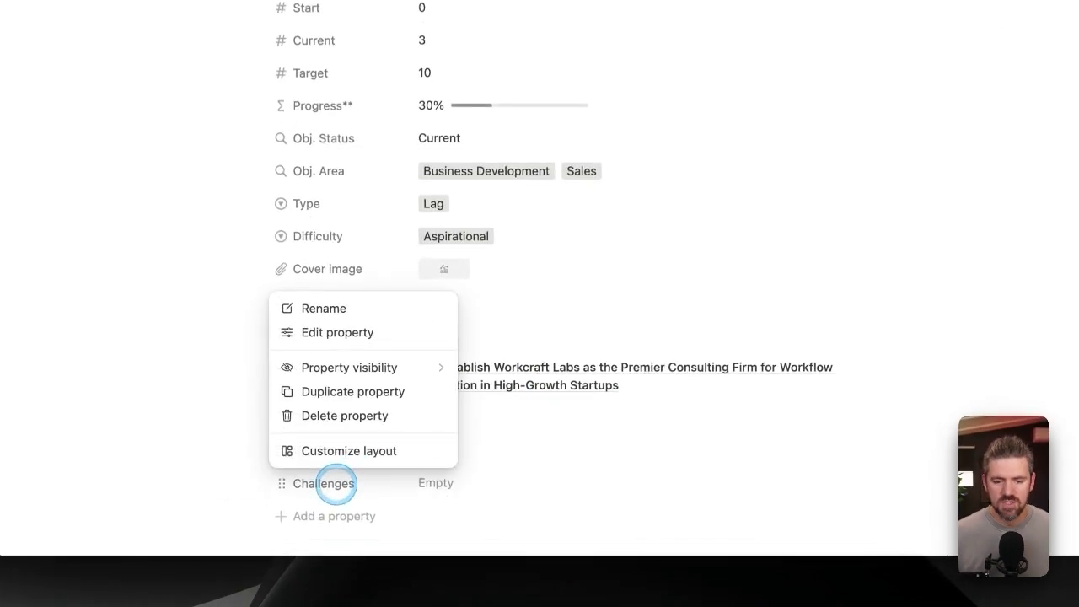
mouse_move(356, 402)
click(504, 401)
Set the Why? property to hide when empty, then reveal the 2 hidden properties.
click(403, 447)
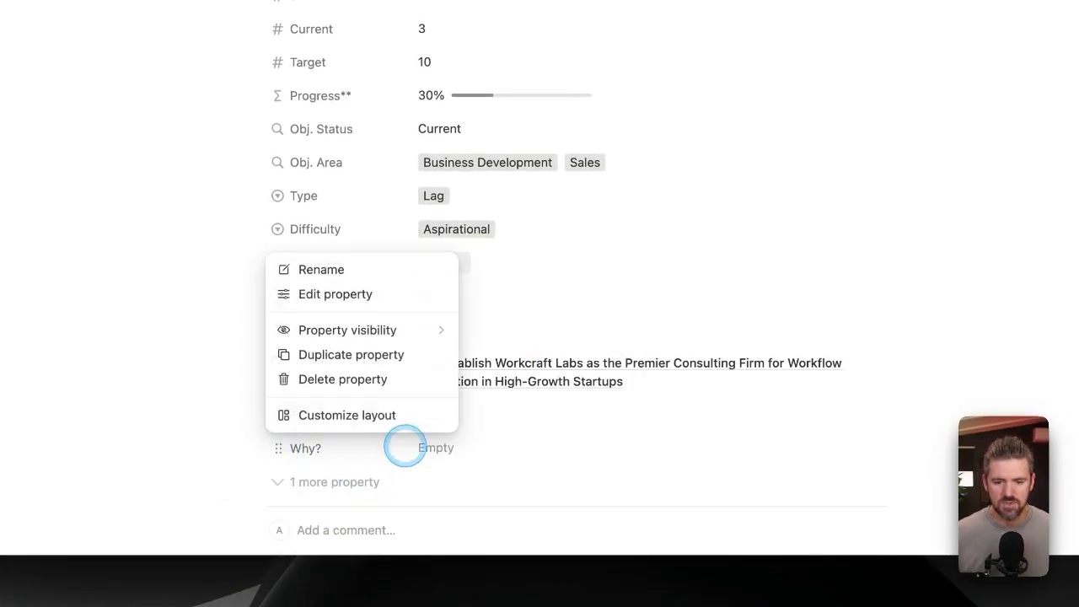
mouse_move(380, 329)
click(493, 394)
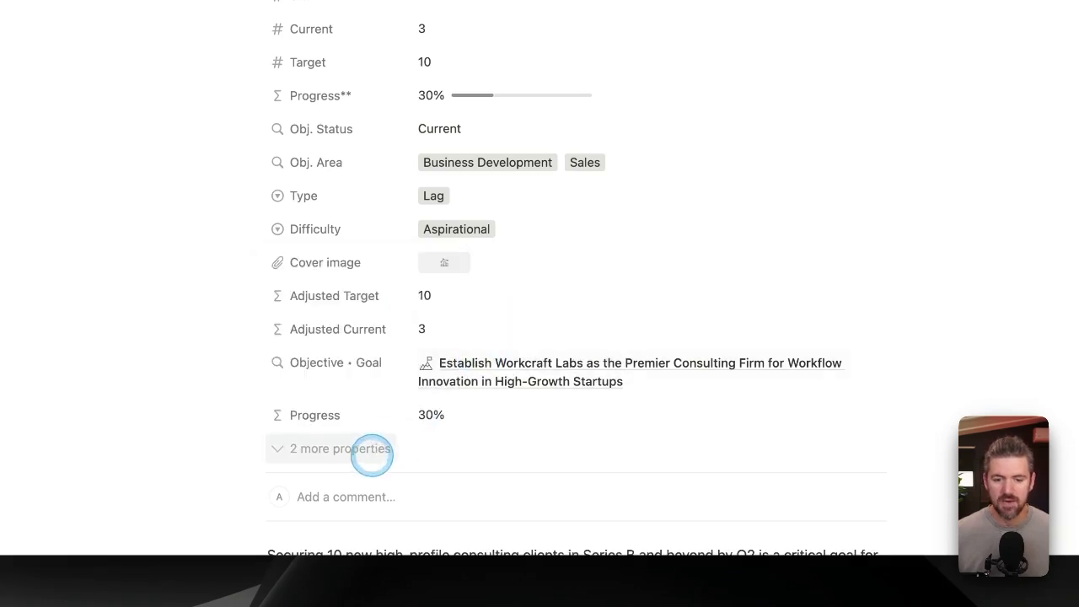
click(353, 449)
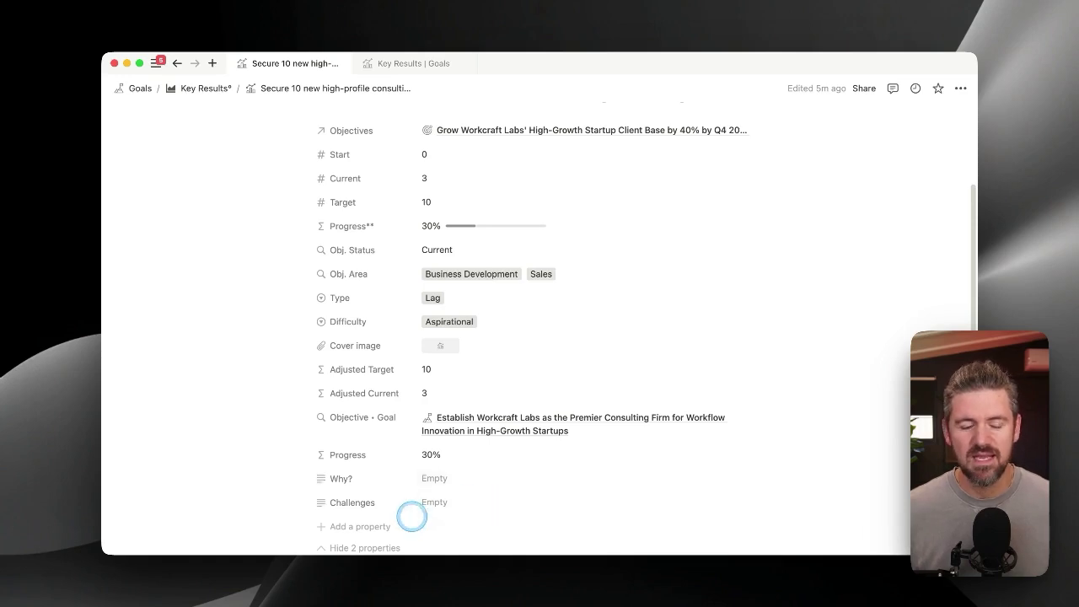
scroll(411, 512, up, 2)
scroll(412, 512, up, 4)
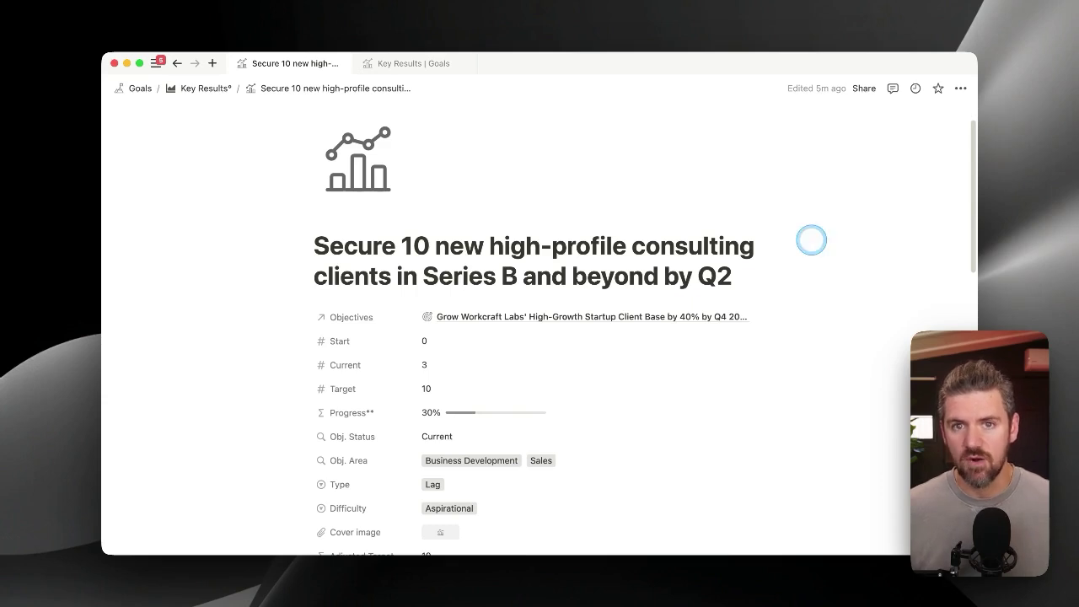
scroll(685, 360, down, 1)
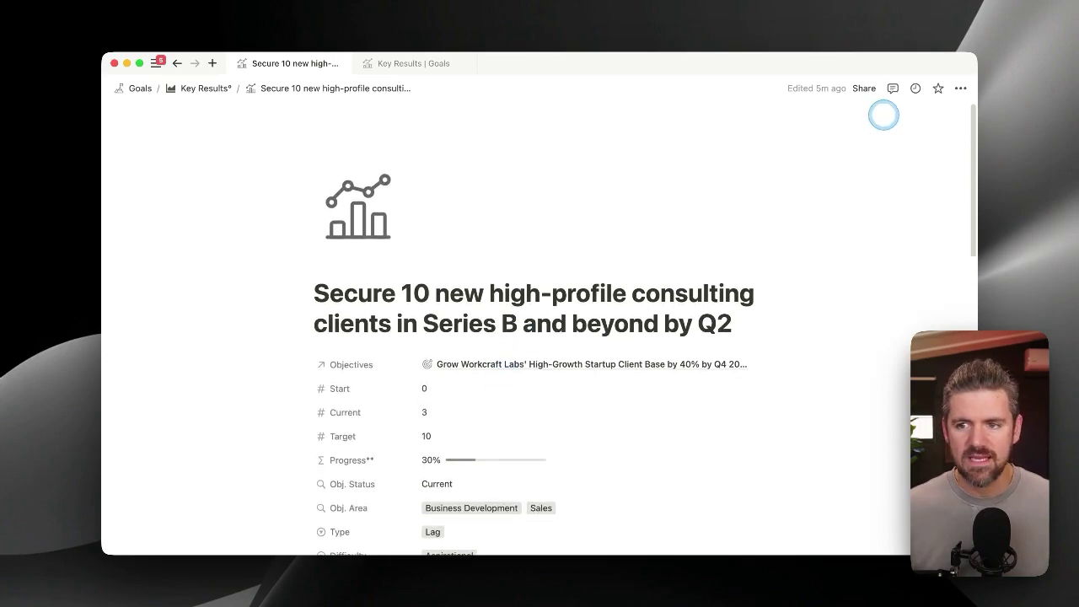
Open the Key Results layout editor via Customize layout in the page options.
click(965, 88)
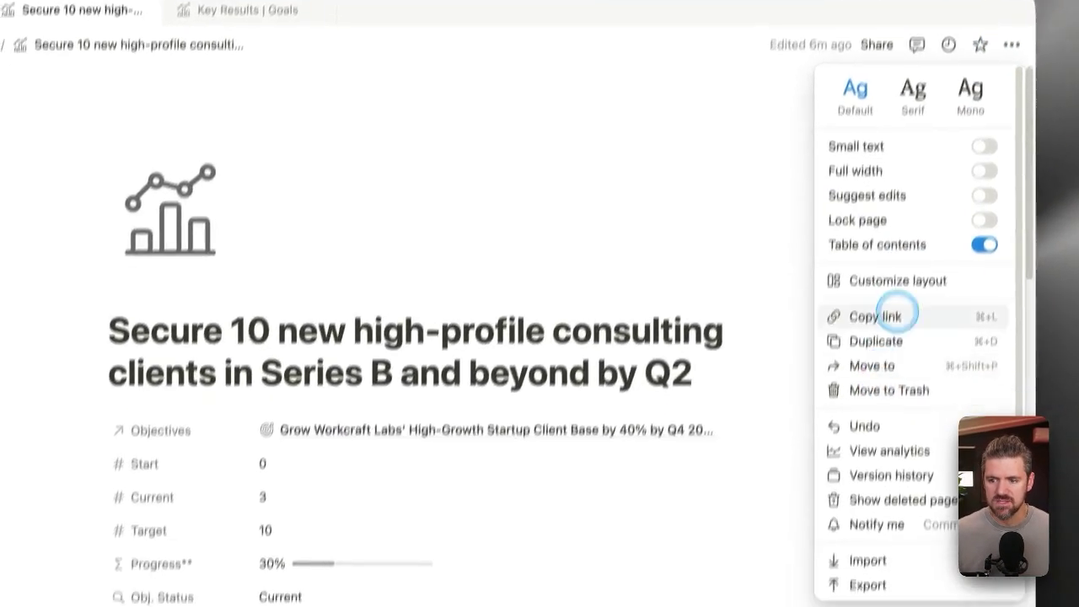
click(908, 223)
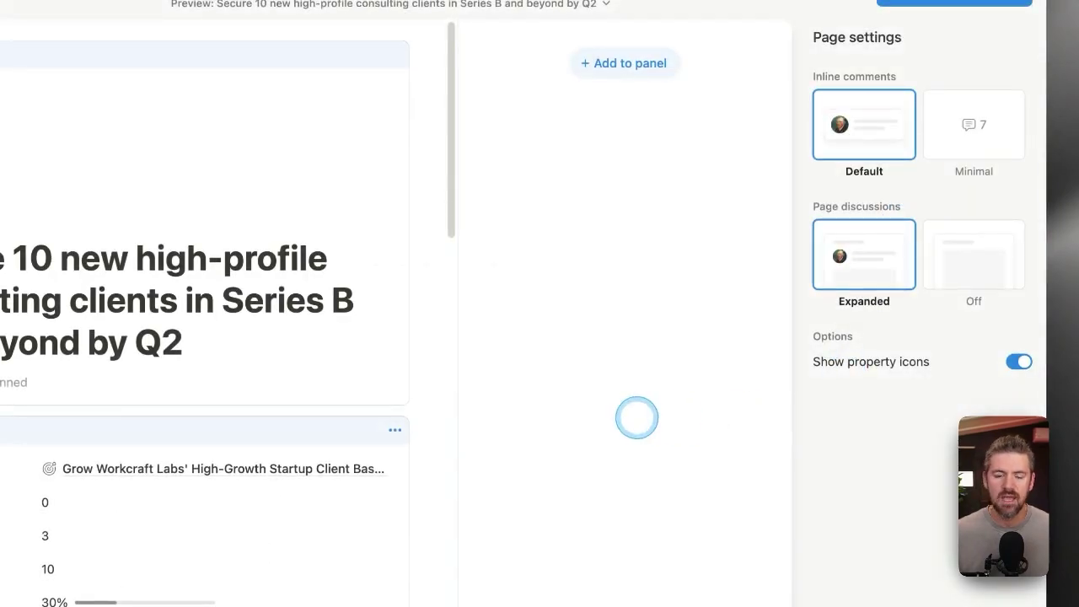
scroll(337, 362, down, 3)
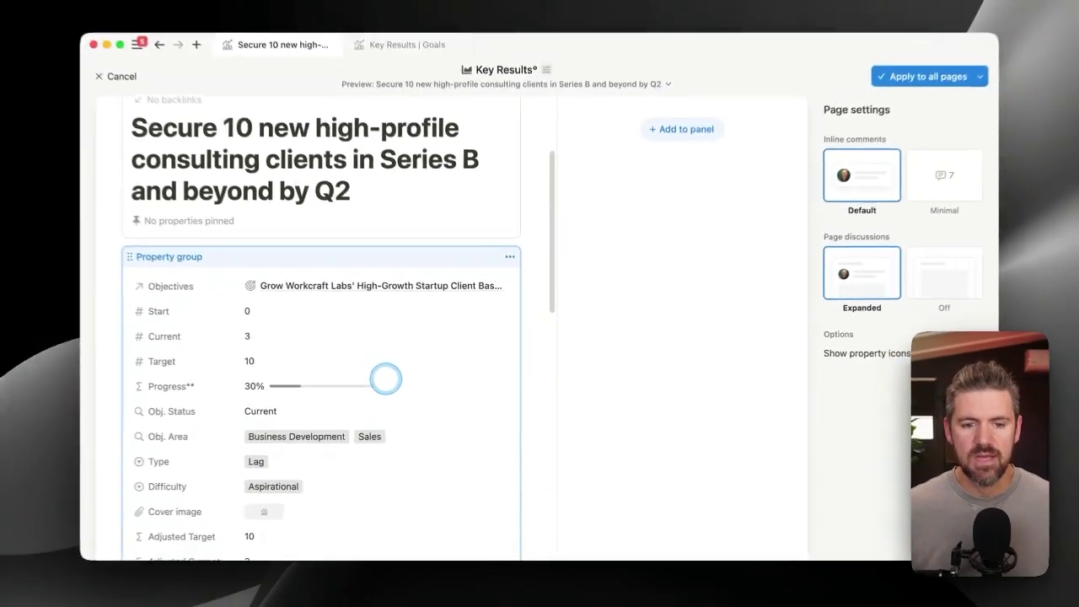
scroll(301, 199, down, 2)
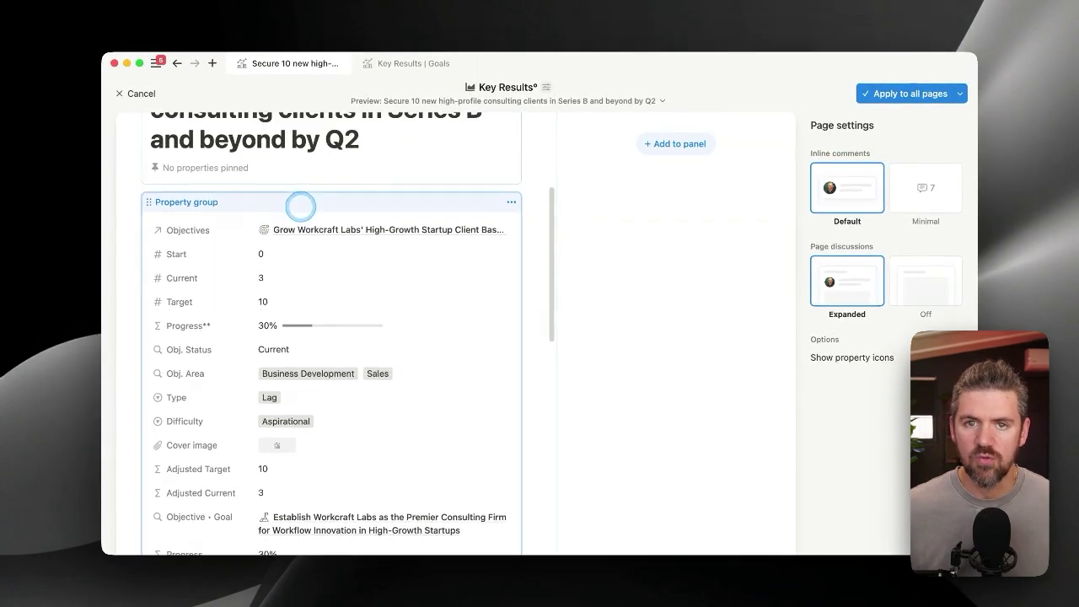
scroll(206, 183, up, 4)
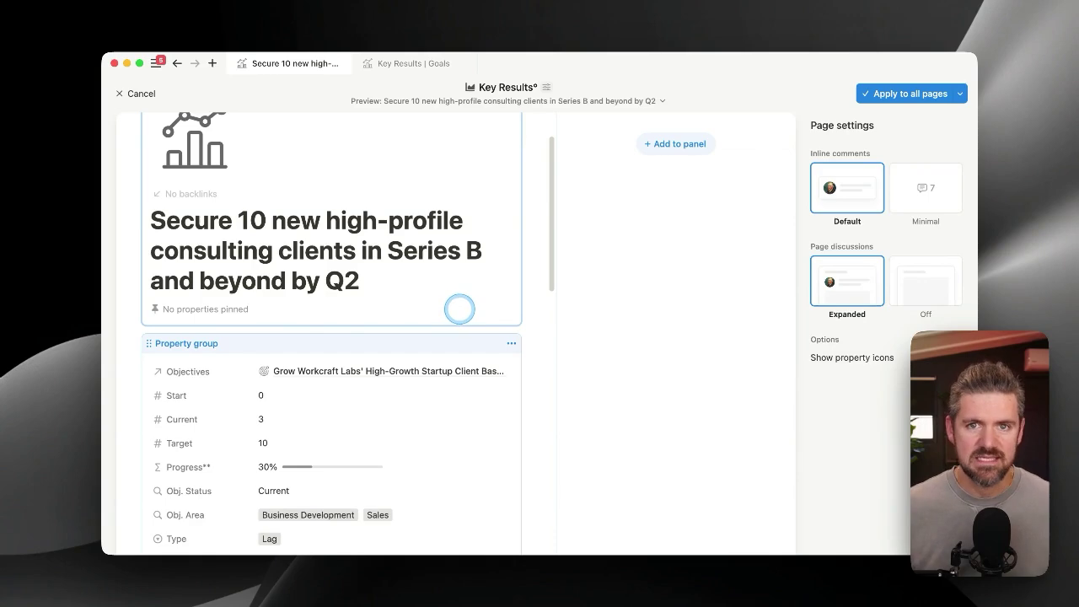
scroll(458, 304, up, 2)
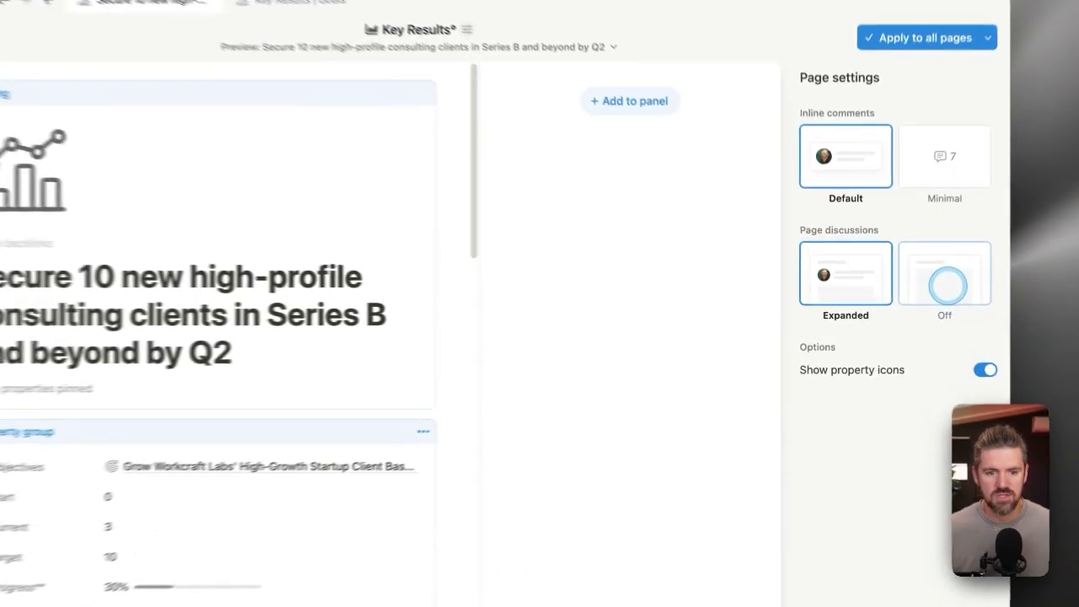
Set page discussions to Off and inline comments to Minimal in the layout.
click(927, 290)
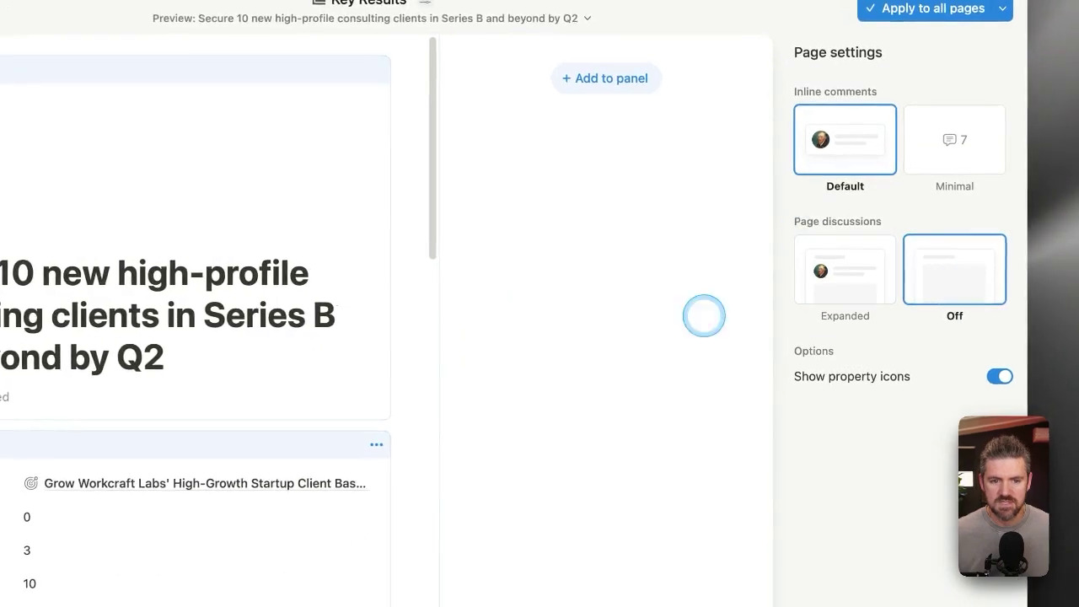
scroll(467, 404, down, 5)
scroll(451, 384, down, 5)
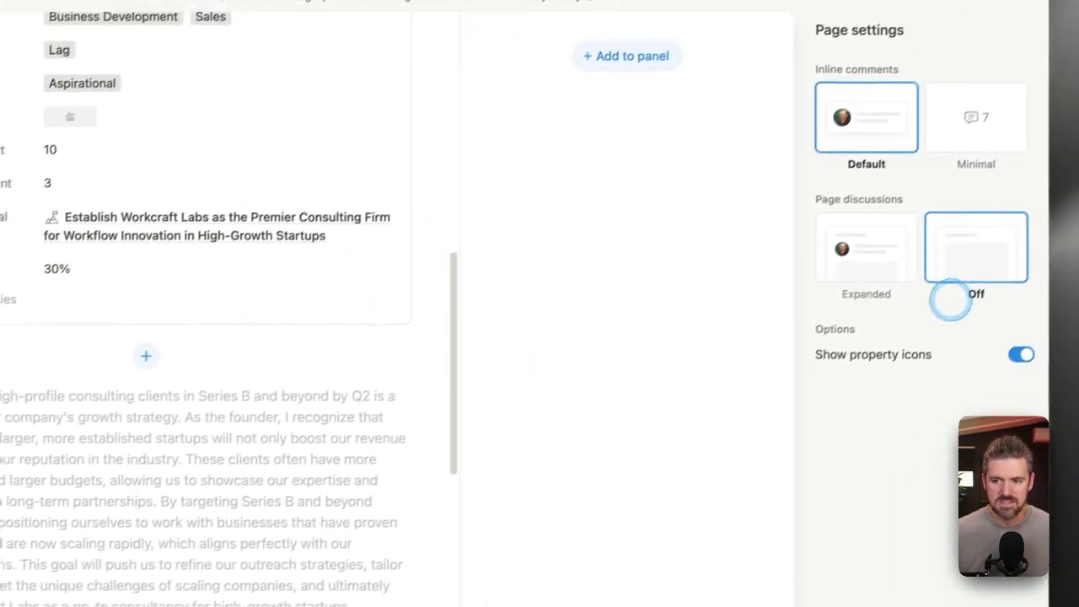
click(981, 250)
click(942, 287)
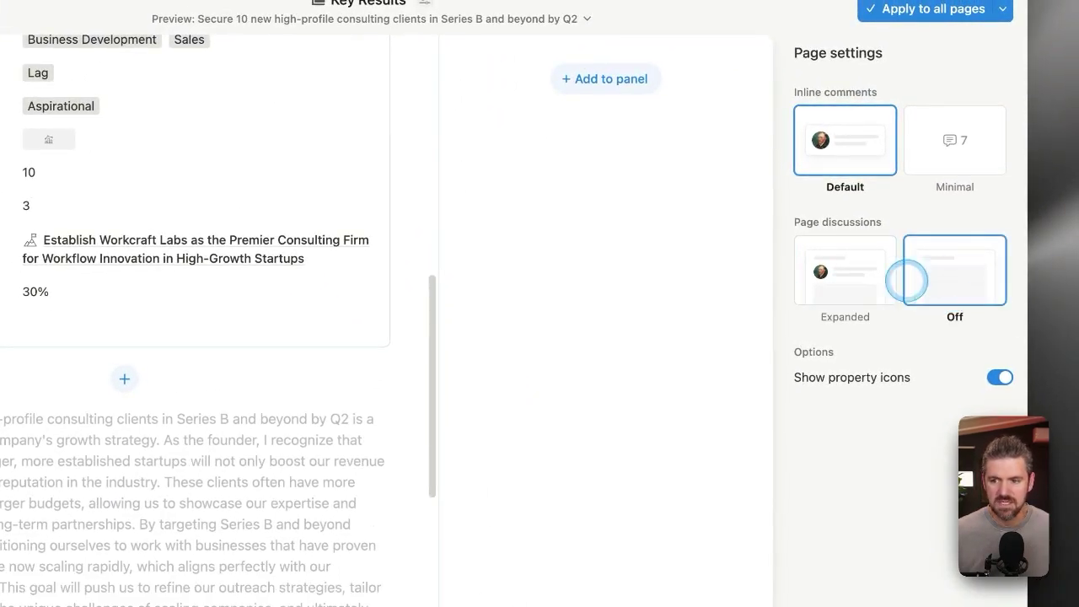
scroll(275, 344, up, 3)
click(1045, 144)
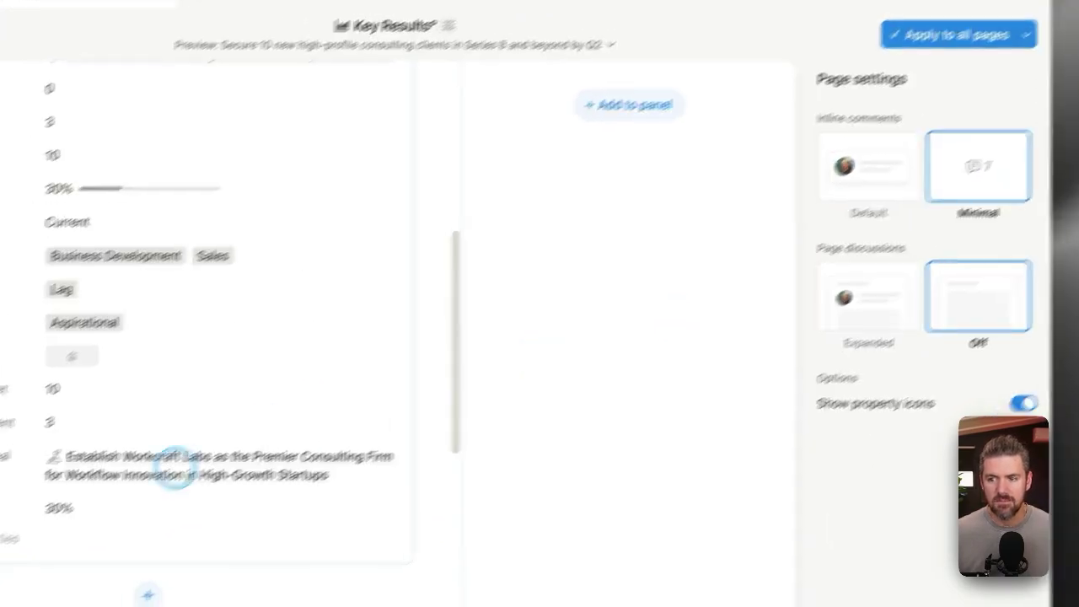
scroll(174, 469, up, 5)
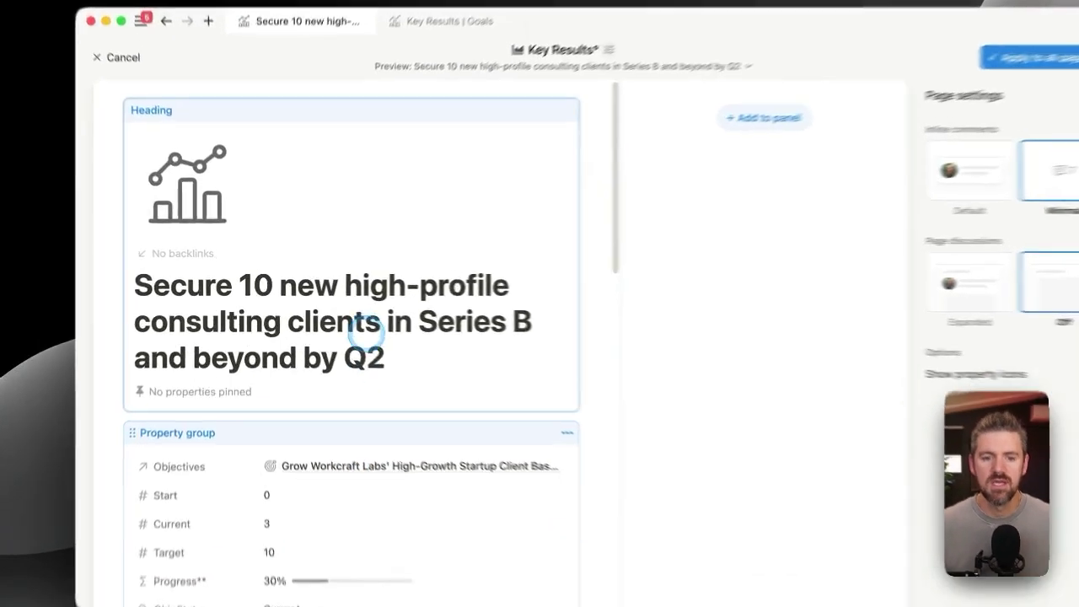
Select the title heading block in the Key Results layout editor.
click(326, 337)
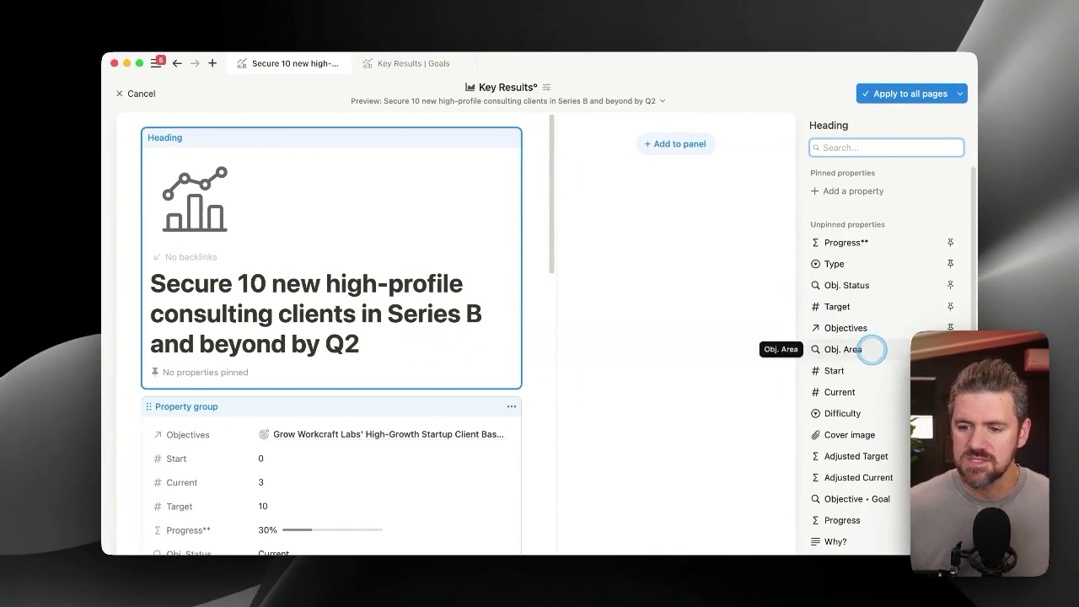
scroll(867, 345, down, 3)
scroll(843, 447, up, 2)
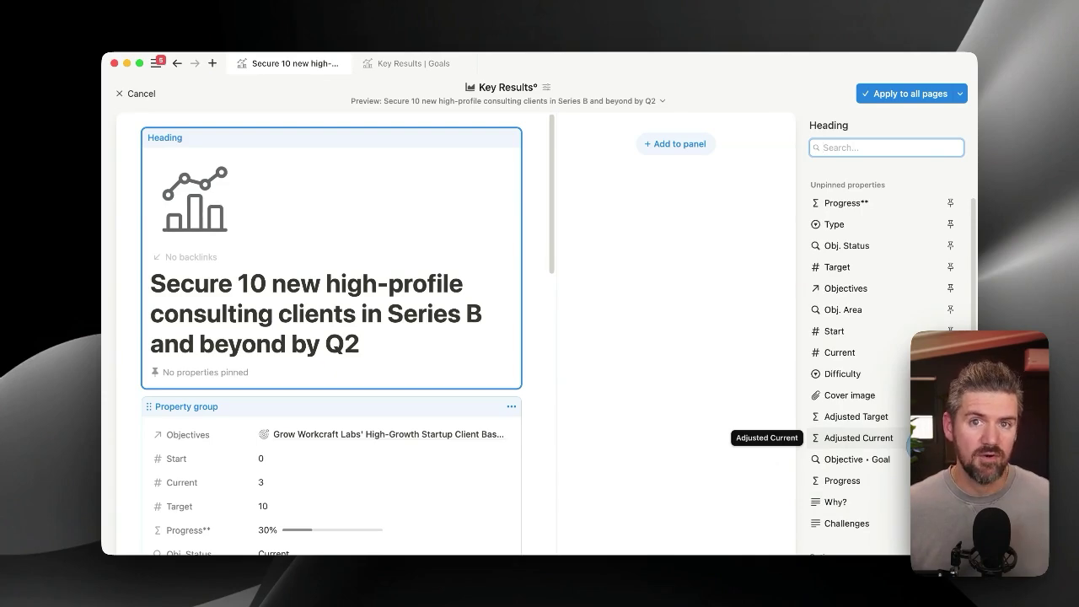
scroll(929, 310, down, 1)
scroll(928, 439, down, 1)
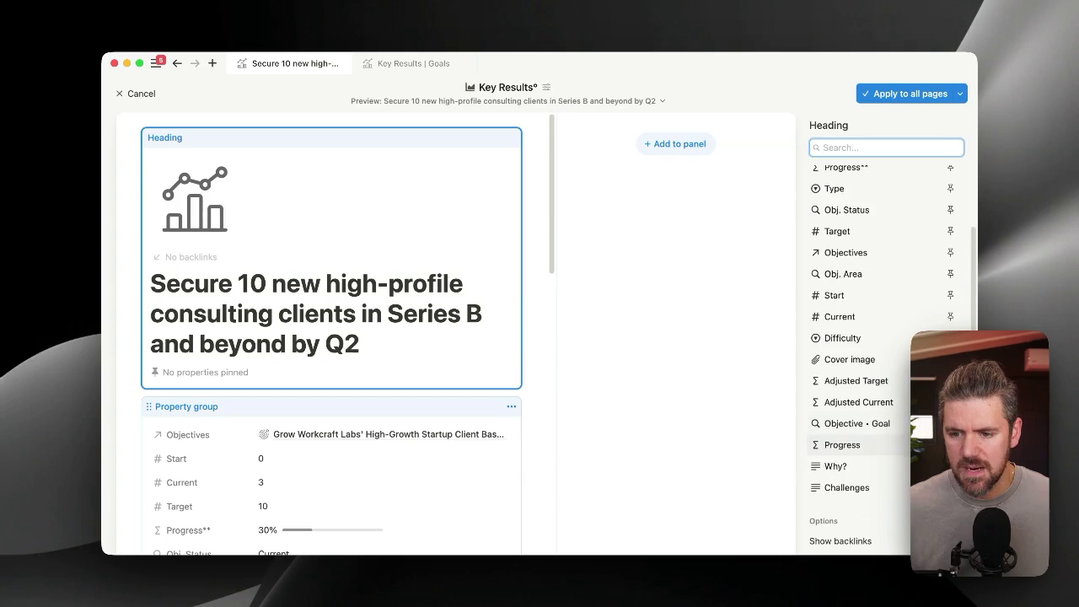
scroll(928, 438, up, 1)
scroll(927, 422, down, 2)
scroll(882, 465, up, 3)
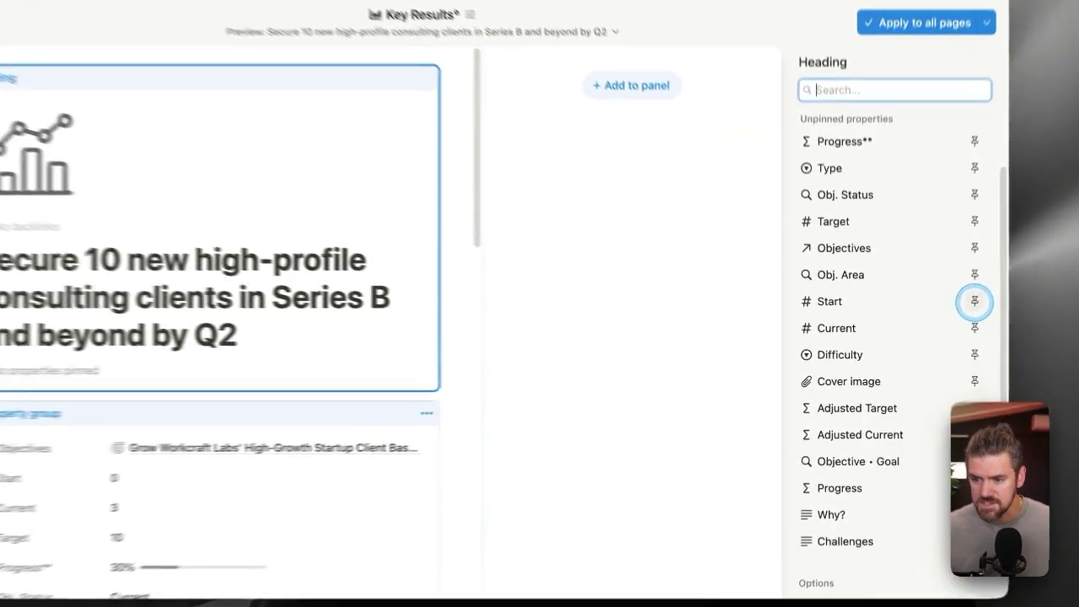
Pin Start, Current, Target and Progress beneath the title.
click(975, 301)
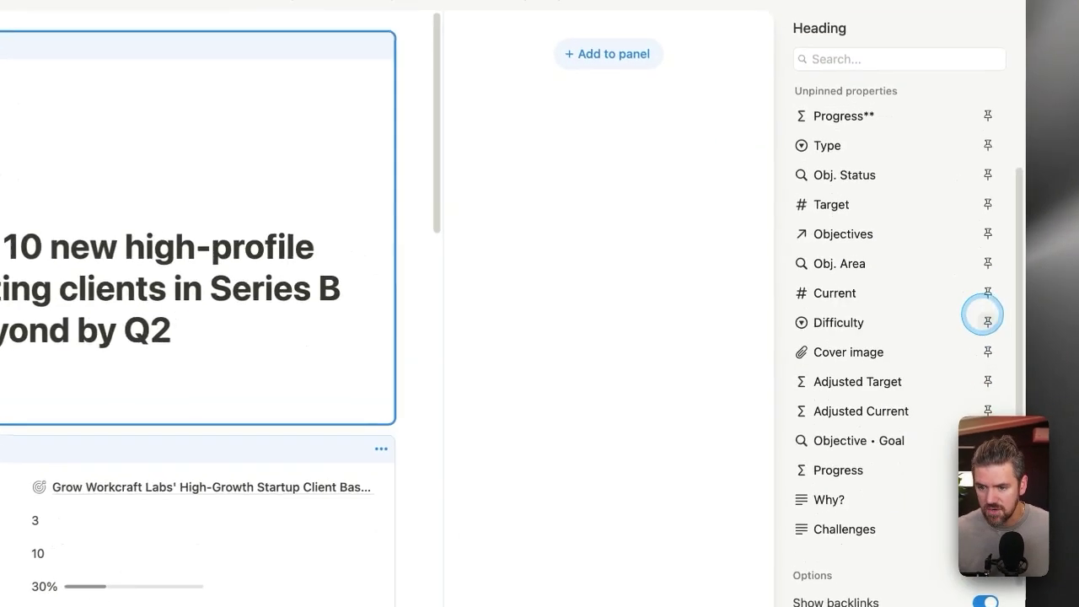
click(974, 301)
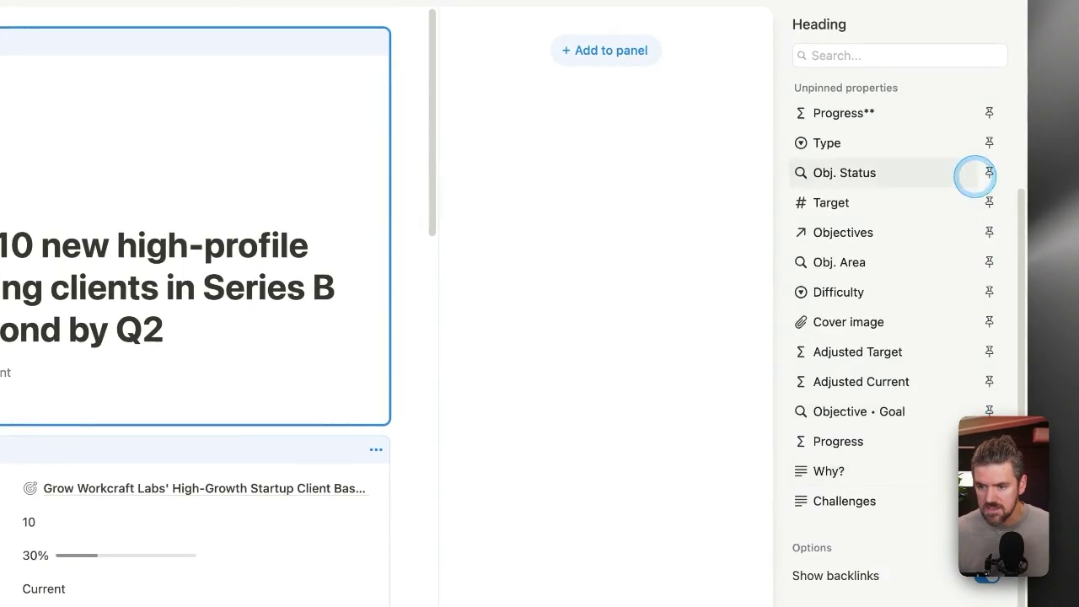
click(989, 202)
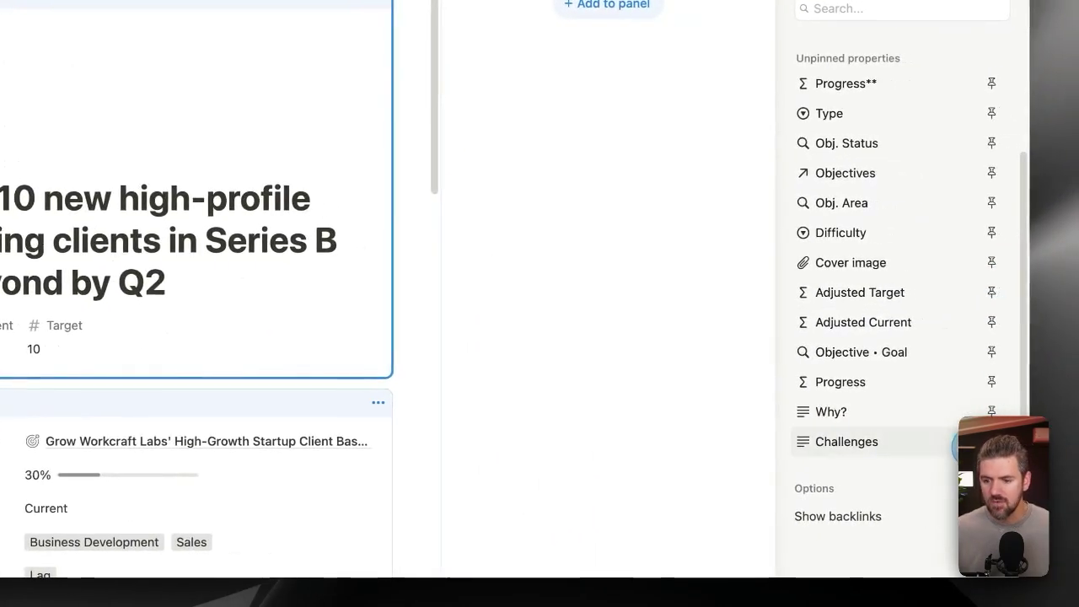
click(1014, 383)
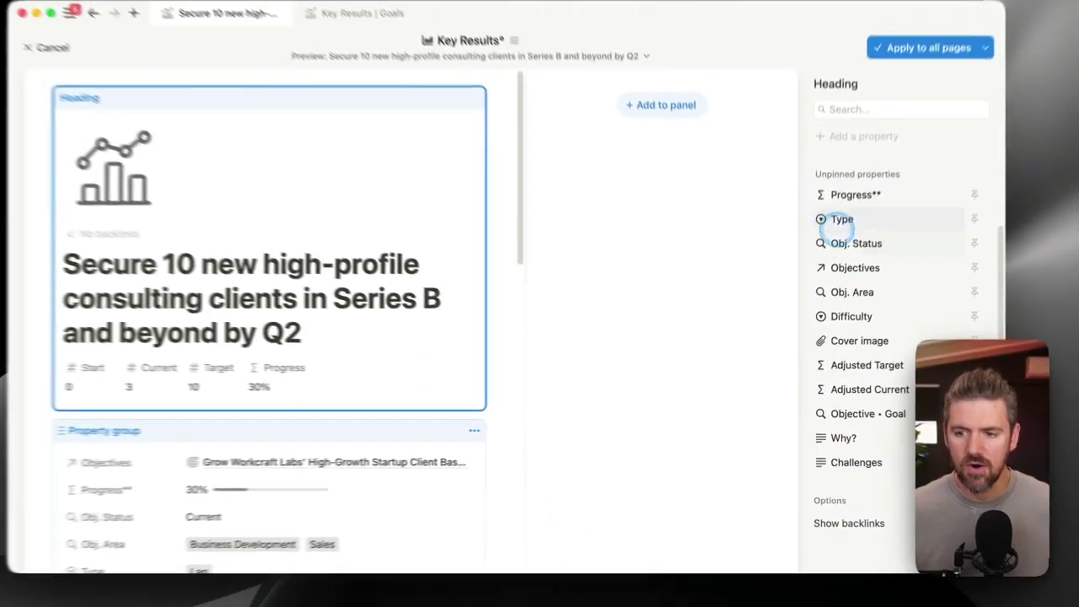
scroll(397, 338, up, 2)
scroll(397, 338, up, 1)
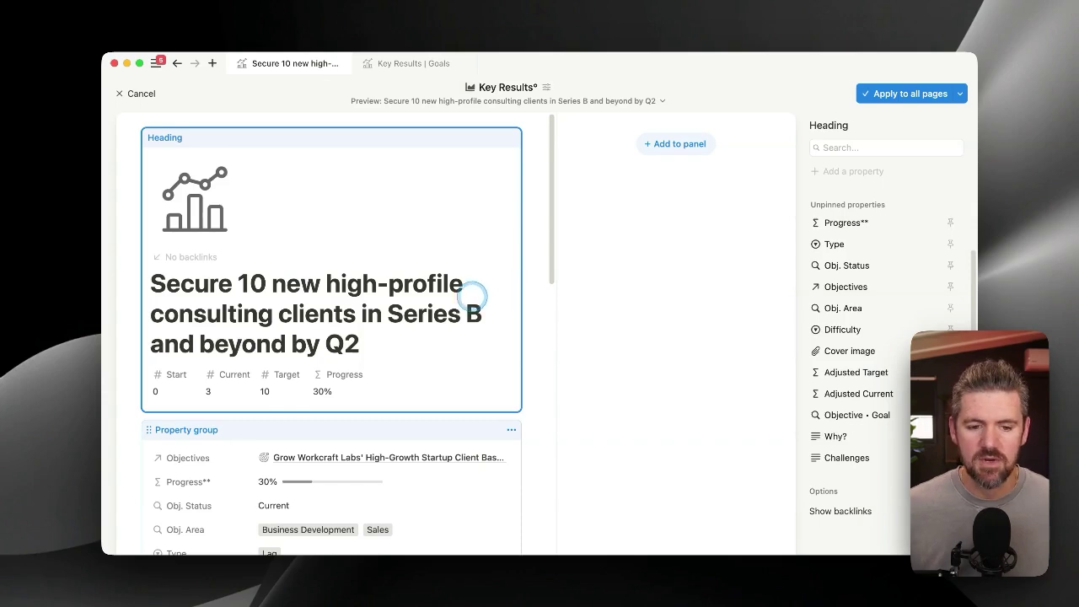
Drag the property group block into the right side panel and apply the layout to all pages.
scroll(472, 295, down, 5)
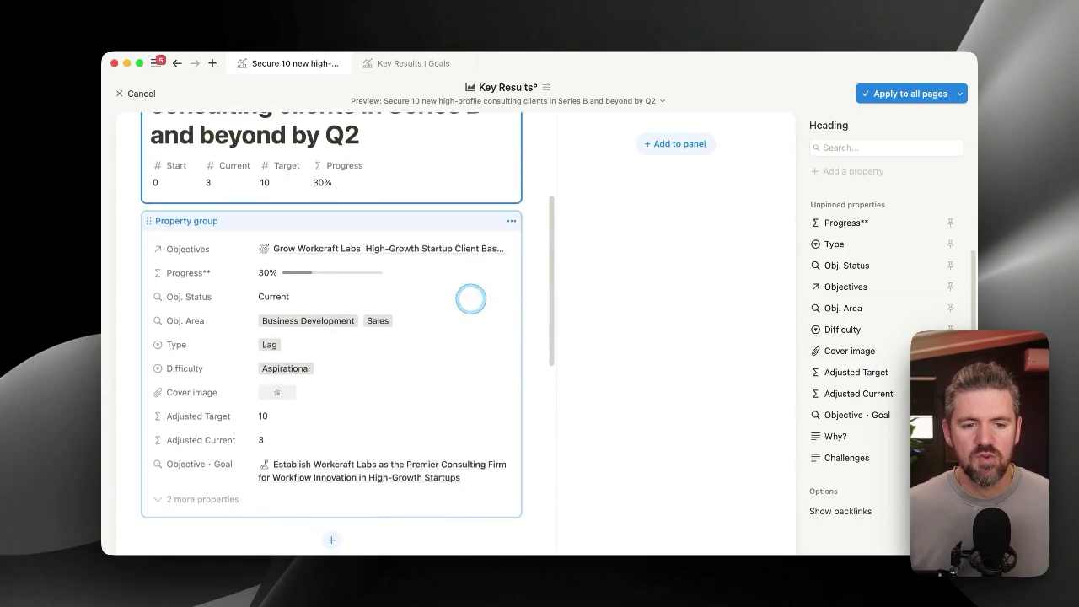
scroll(470, 298, down, 1)
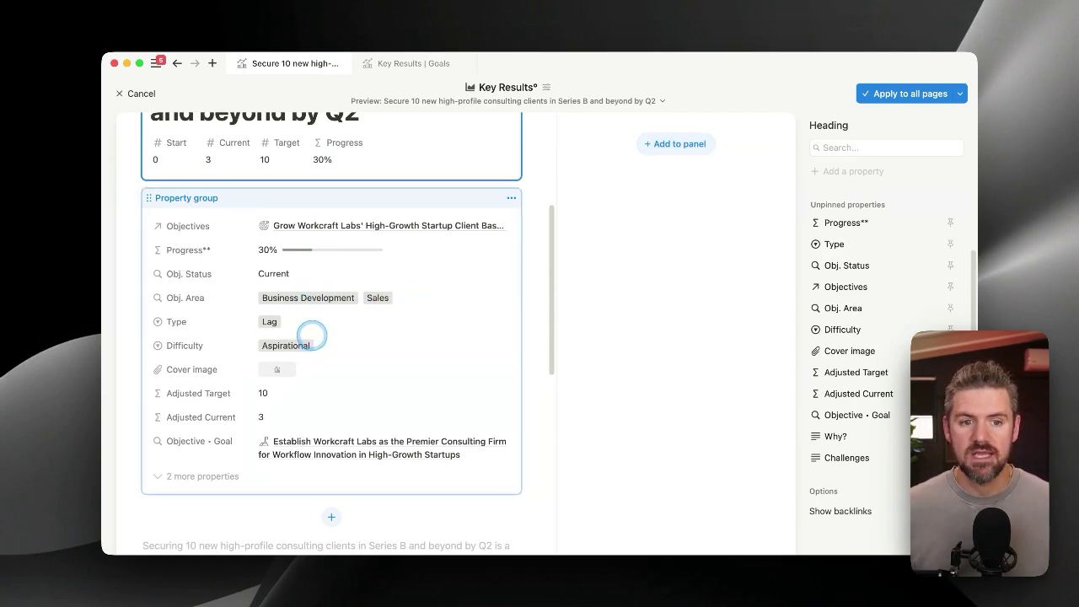
click(311, 336)
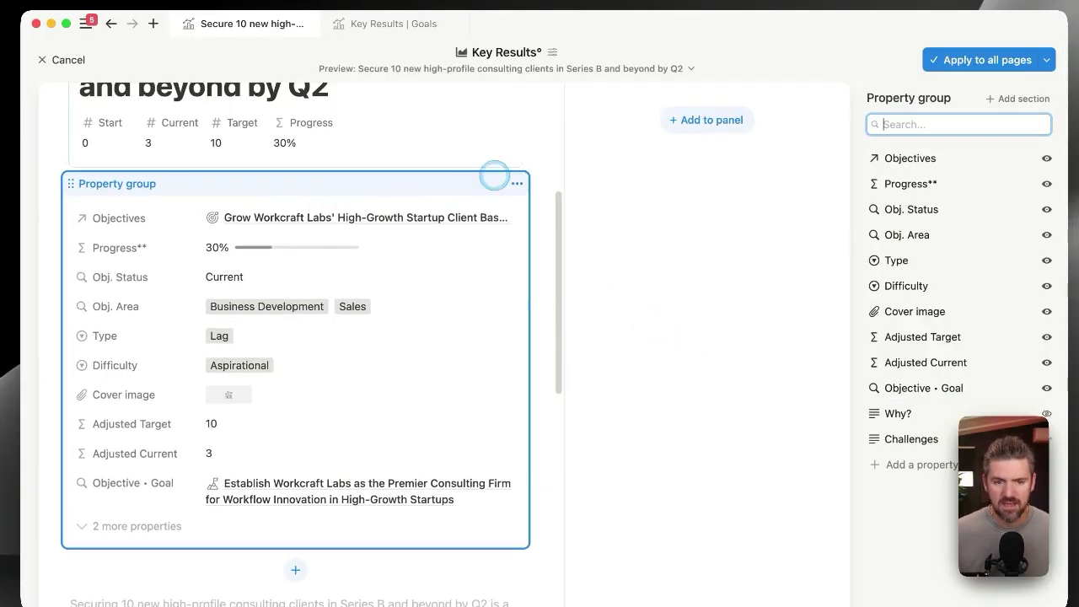
drag(495, 175, 679, 133)
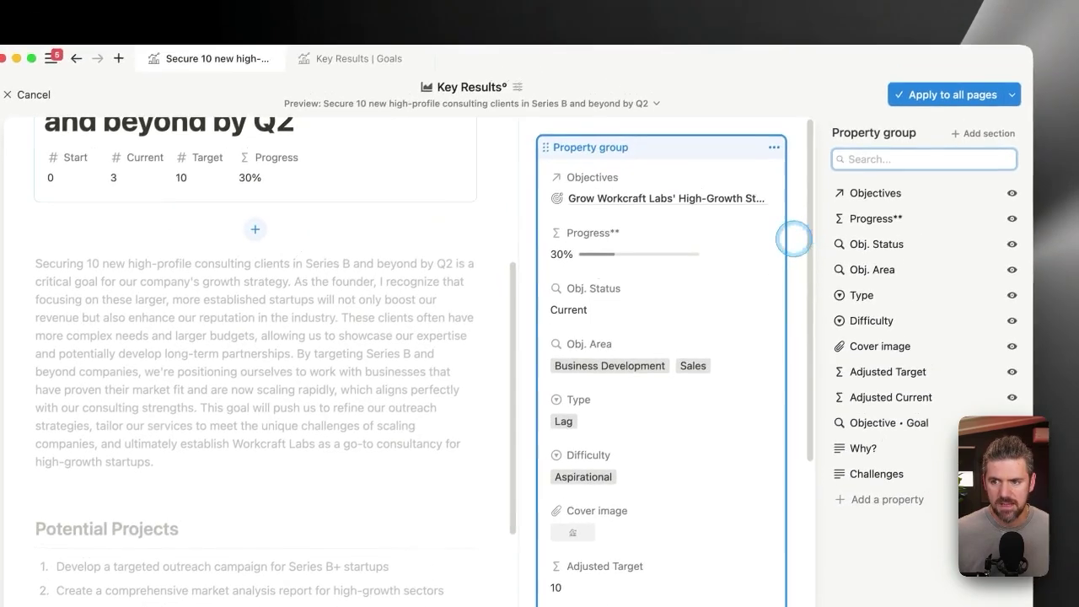
click(978, 96)
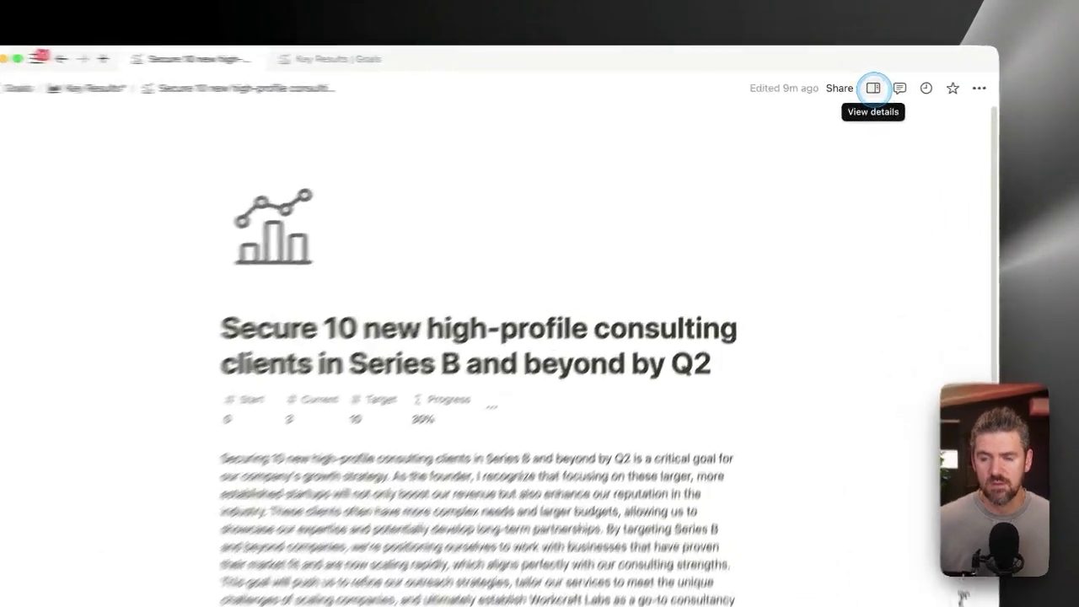
click(870, 88)
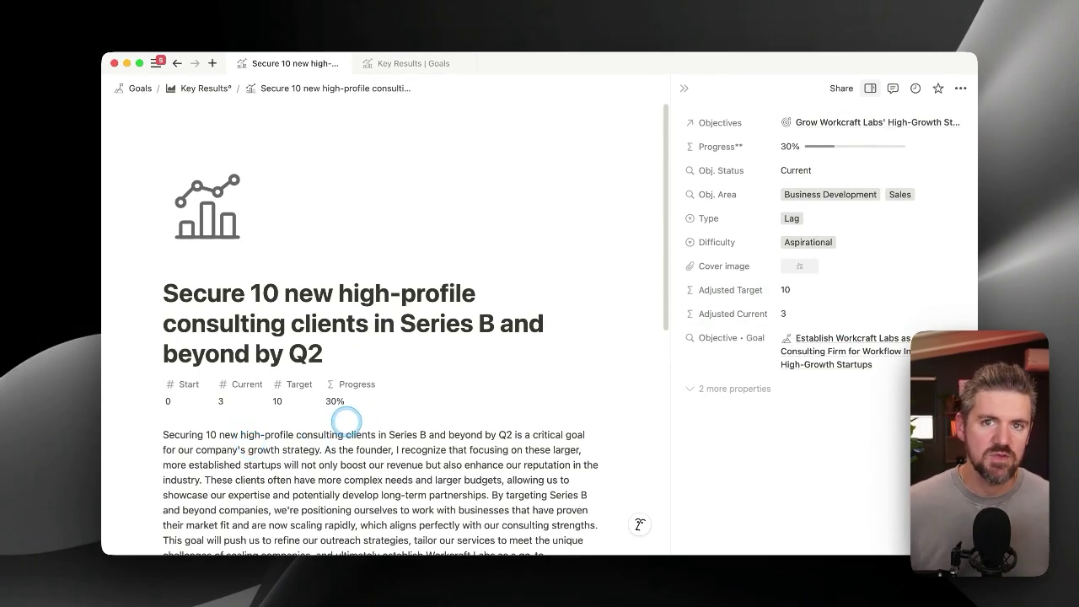
click(684, 87)
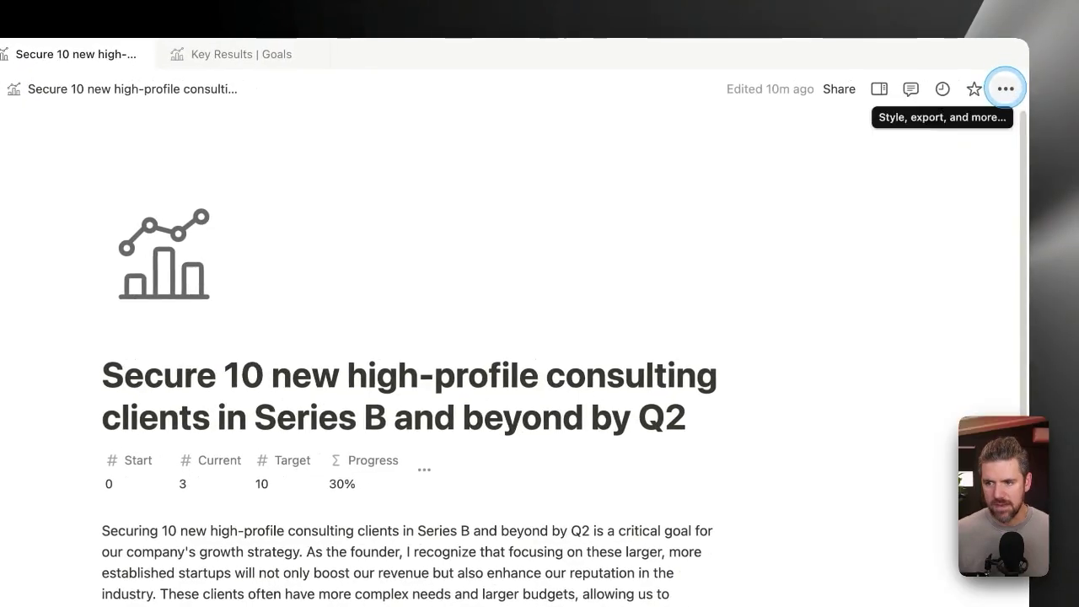
Reopen the layout editor and select the side-panel property group, checking the Why? property options.
click(1006, 89)
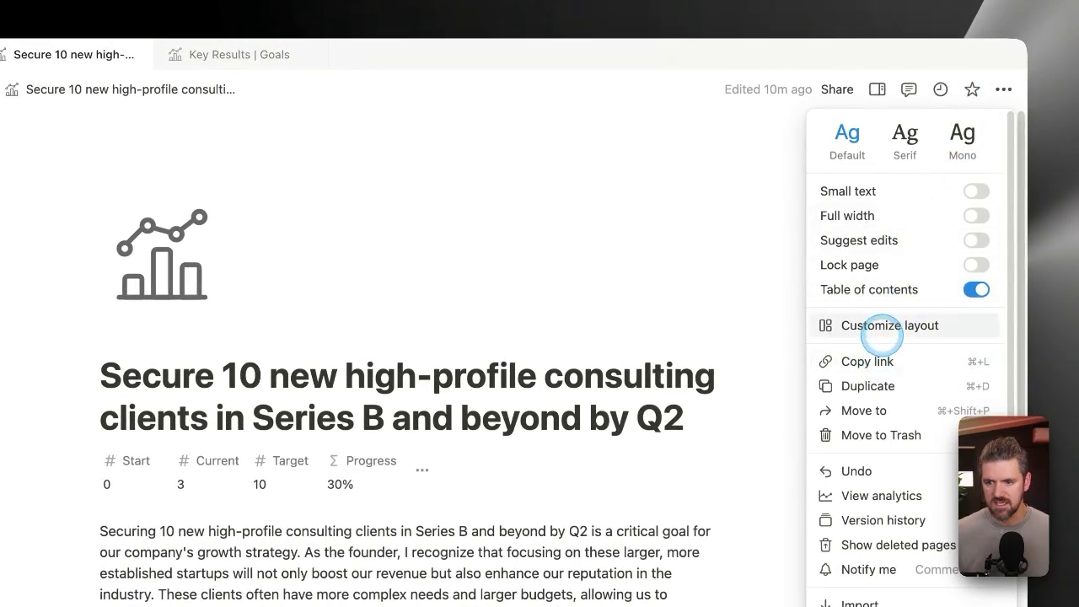
click(881, 325)
scroll(578, 371, down, 3)
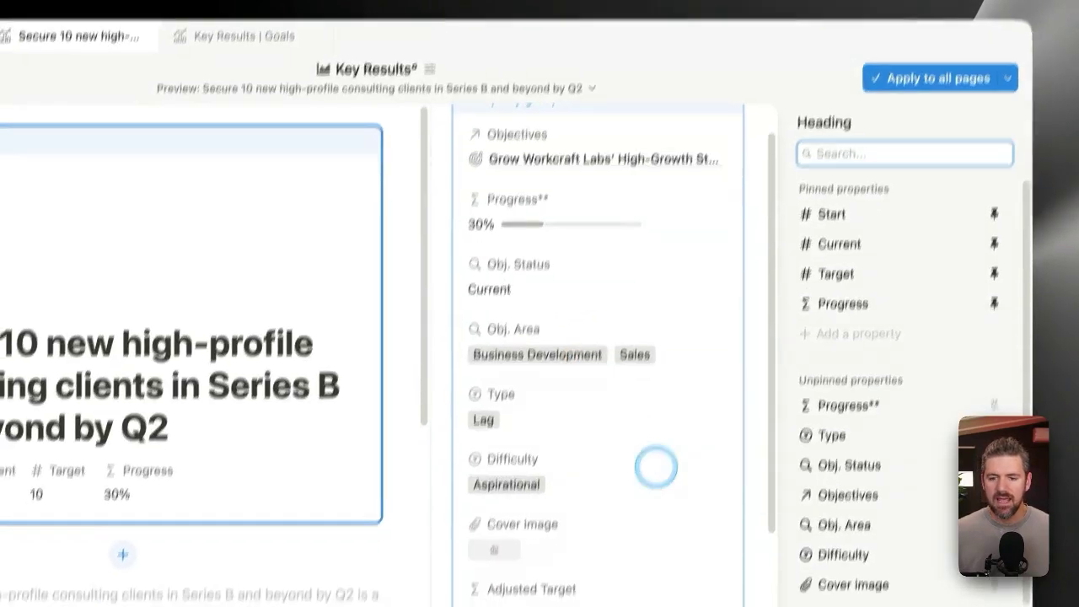
click(662, 472)
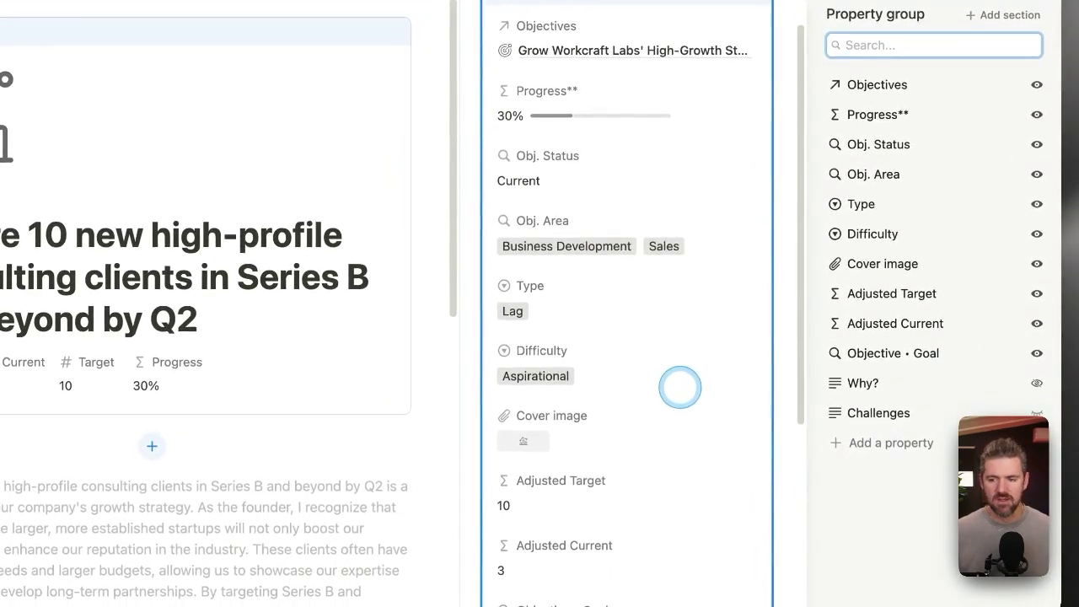
scroll(681, 398, down, 3)
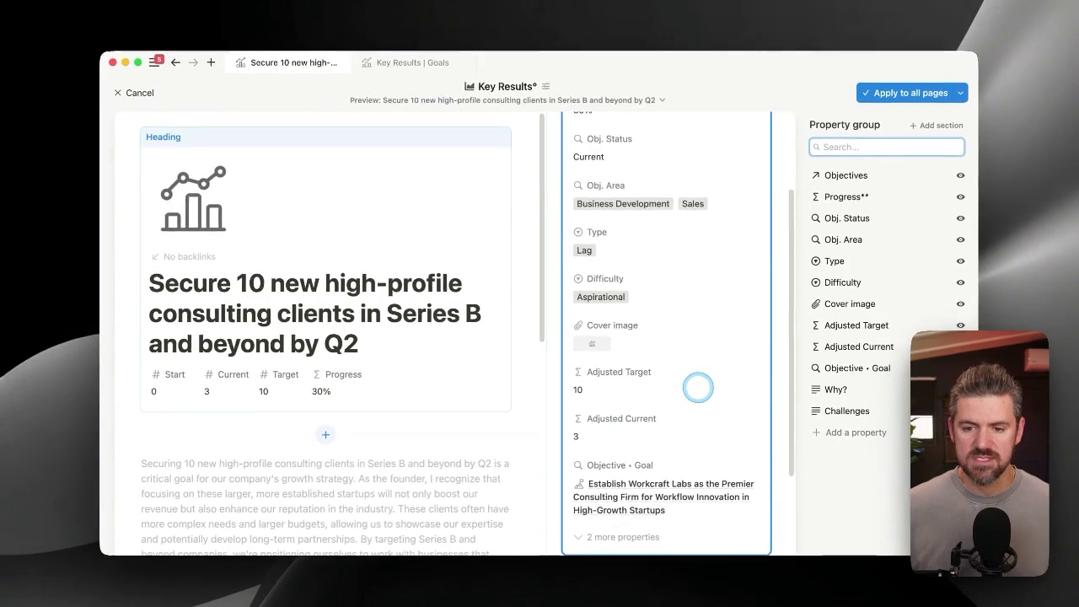
scroll(682, 391, down, 2)
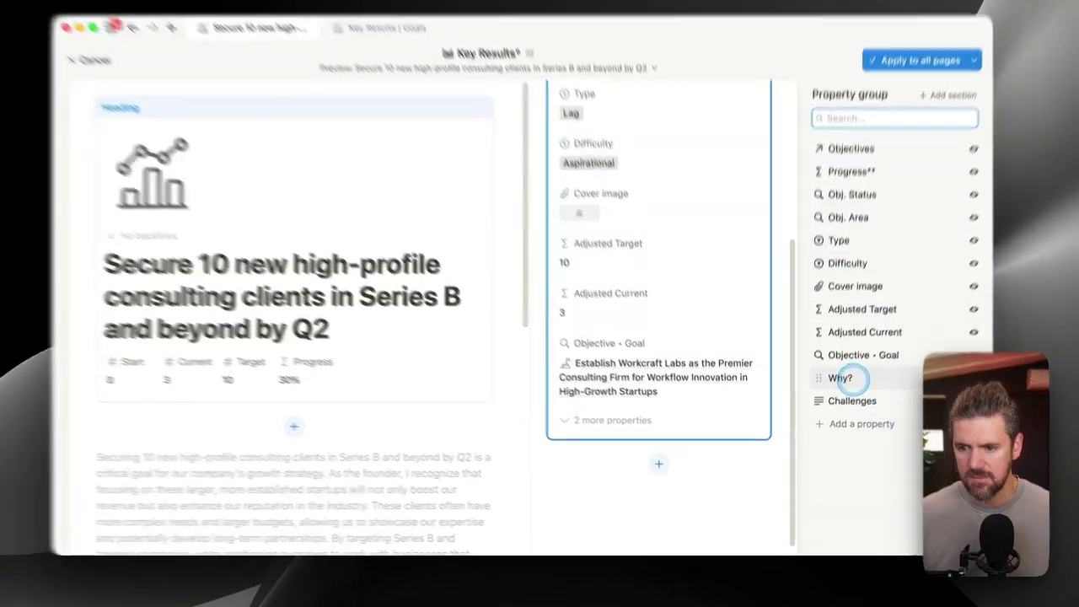
click(843, 390)
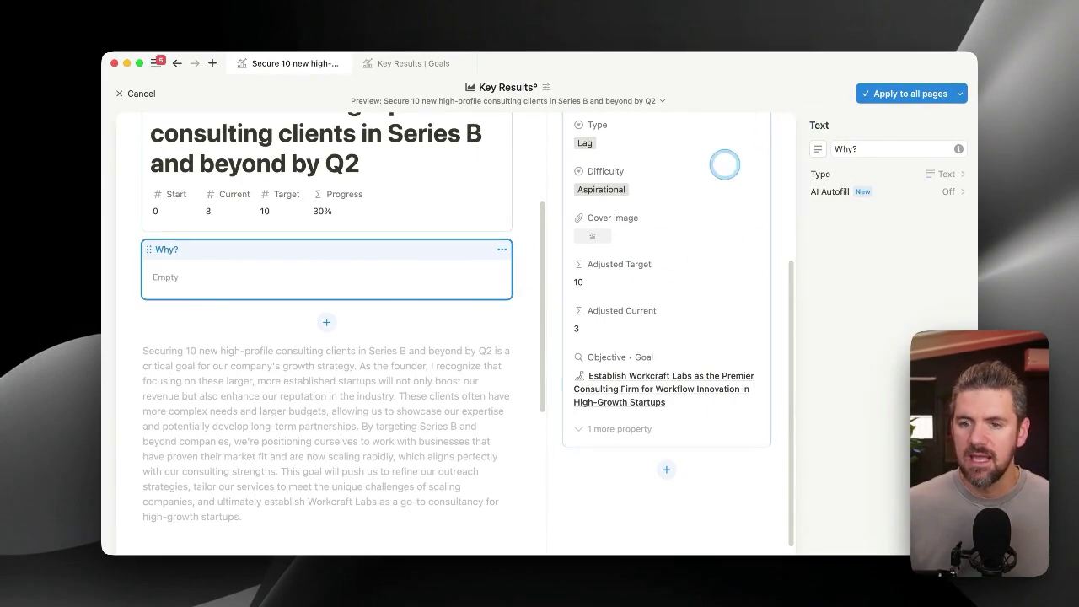
Add Challenges from the property group to the layout as its own block.
scroll(640, 307, up, 5)
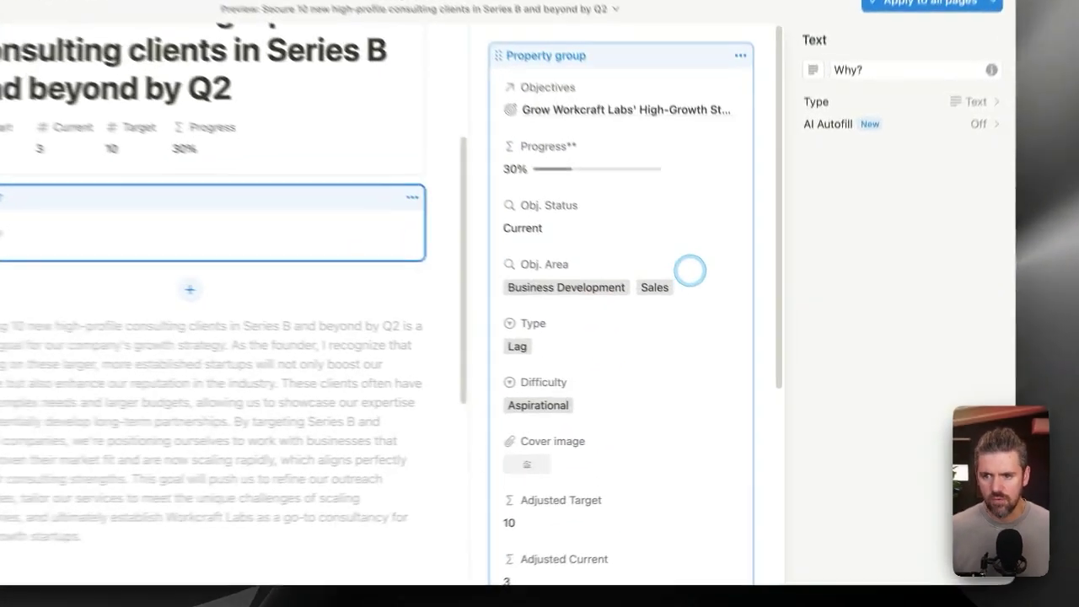
click(724, 280)
click(853, 368)
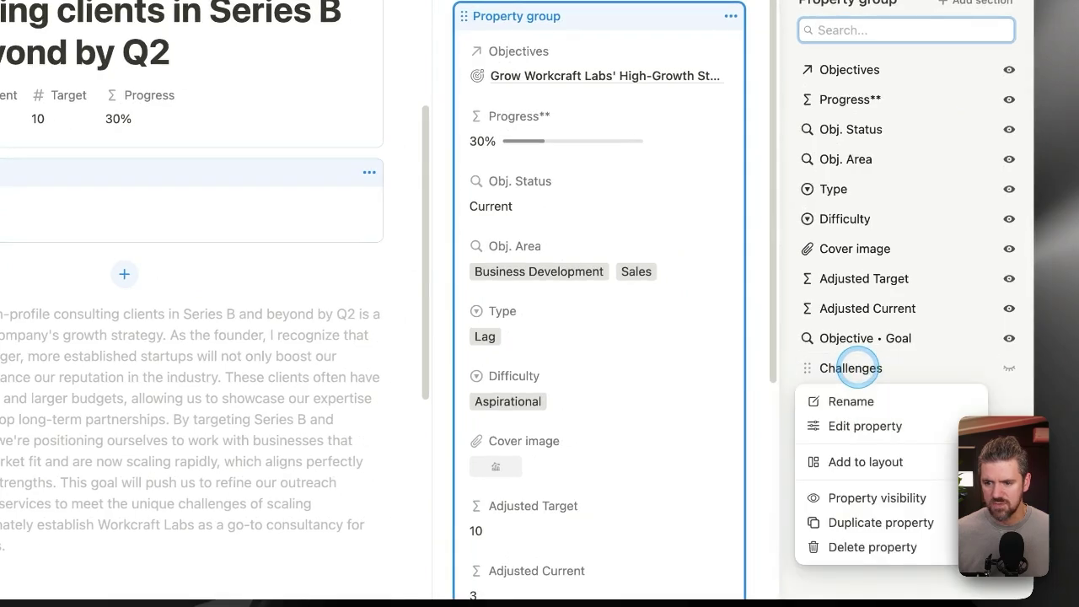
click(860, 393)
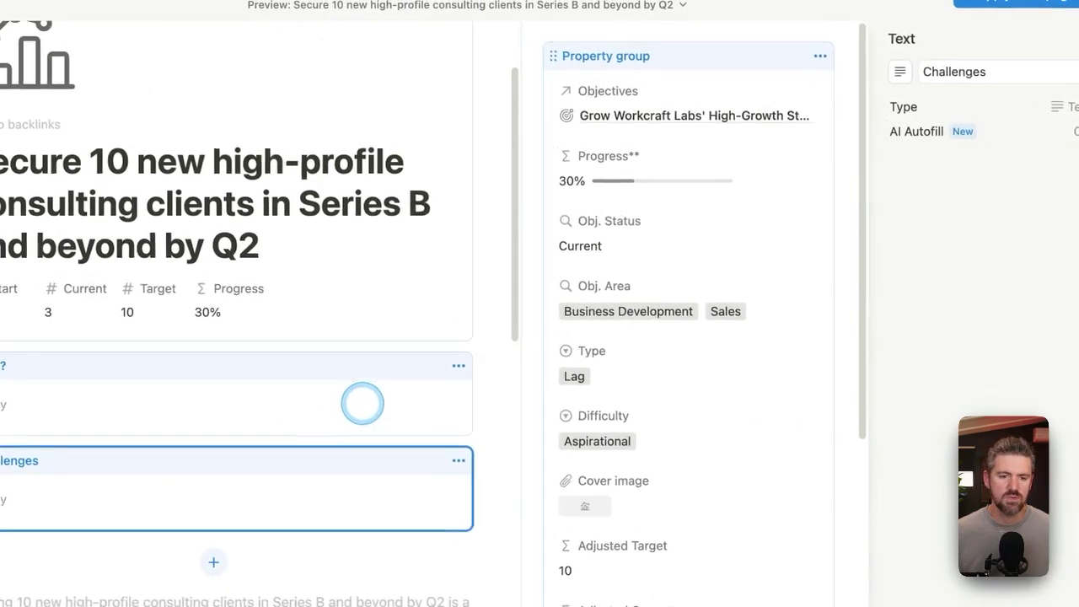
scroll(282, 360, up, 2)
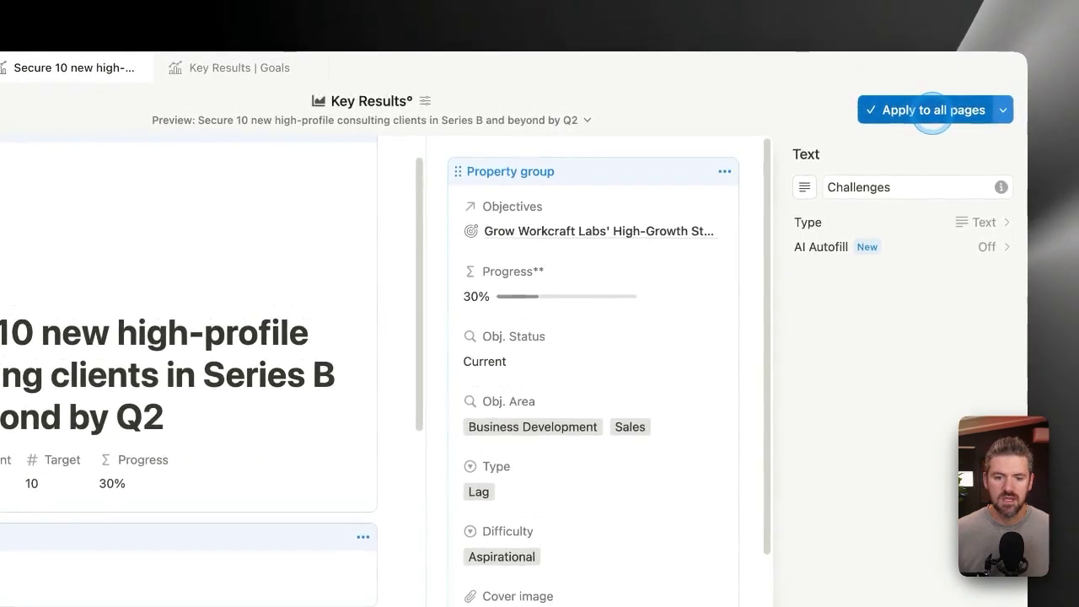
Apply the layout to all pages, fill Why? with 'Because it's important!', and open the details panel.
click(969, 83)
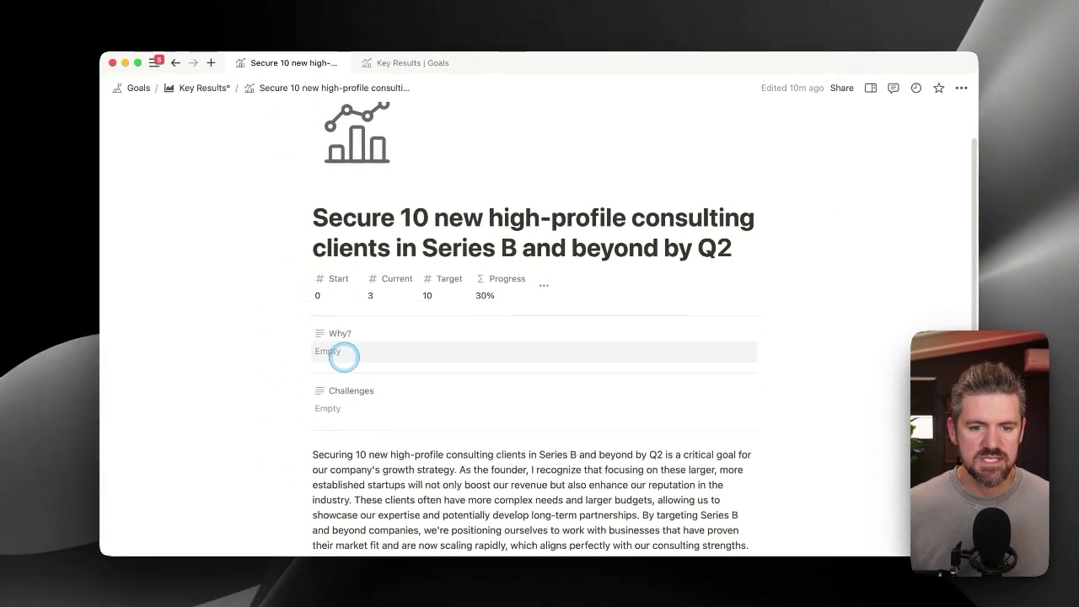
click(220, 392)
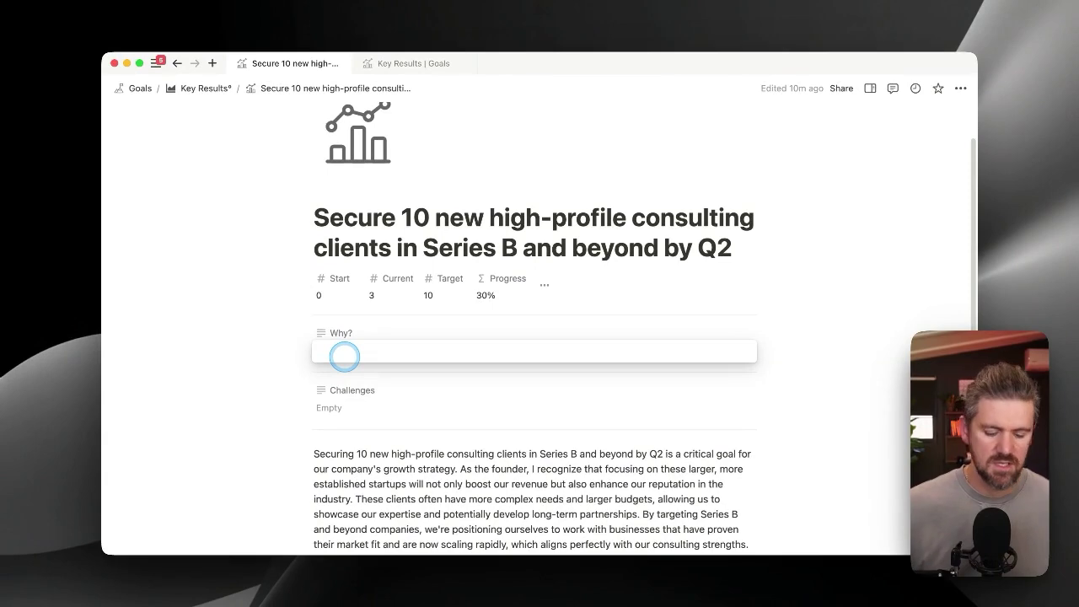
text(Because it's om)
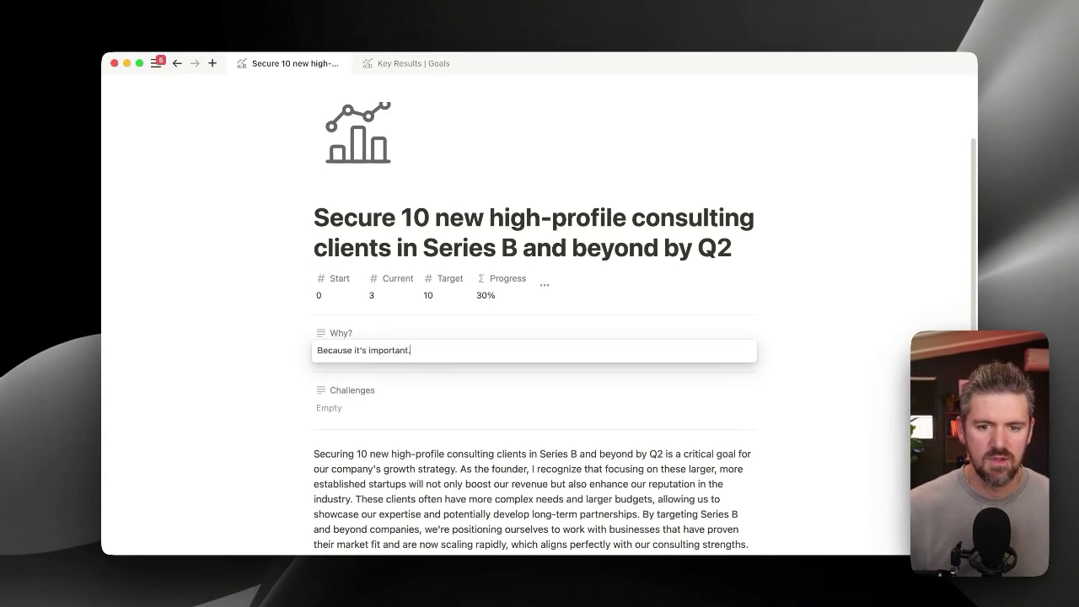
text(portant!)
key(Escape)
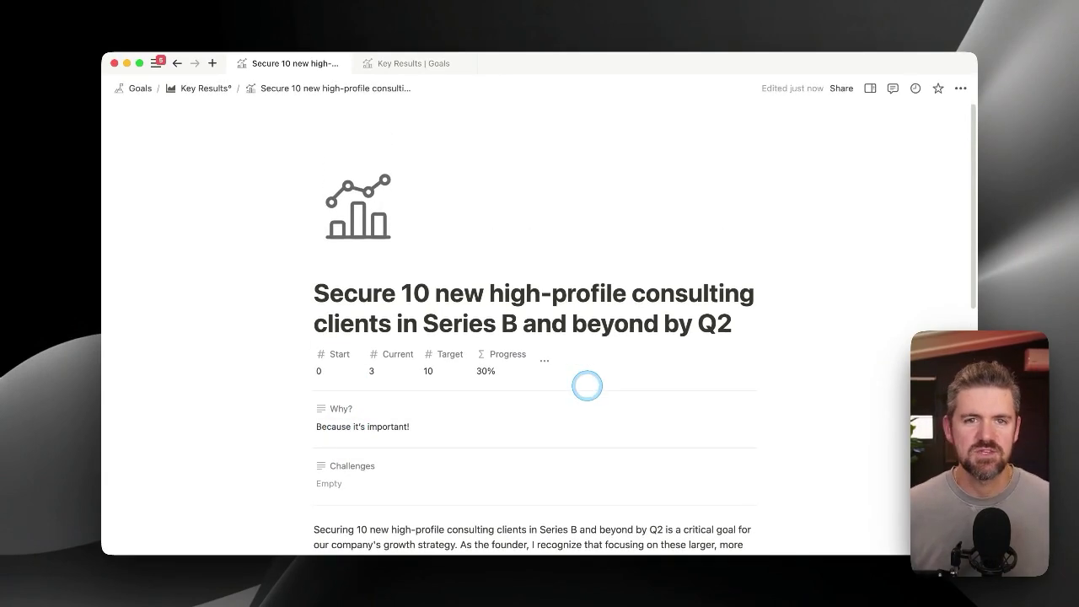
scroll(650, 376, down, 1)
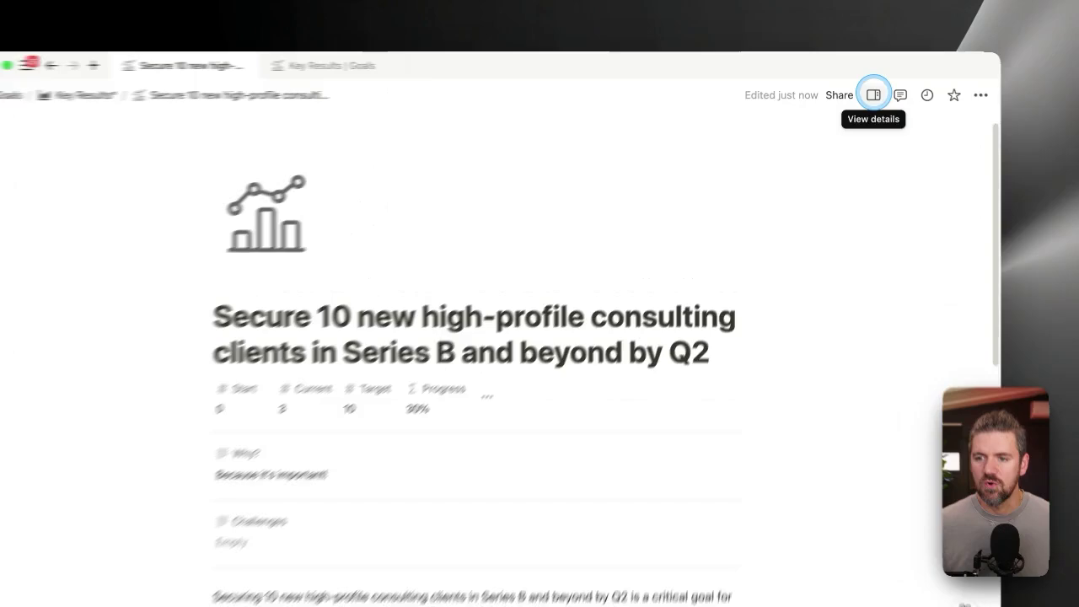
click(870, 87)
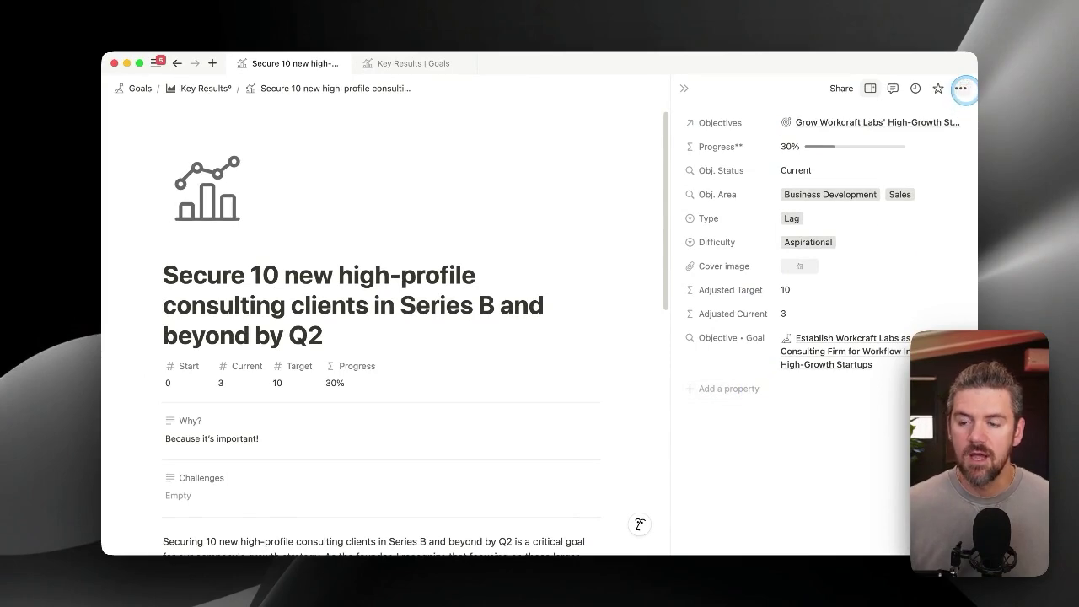
Reopen Customize layout for the Key Results page from its ••• menu.
click(961, 88)
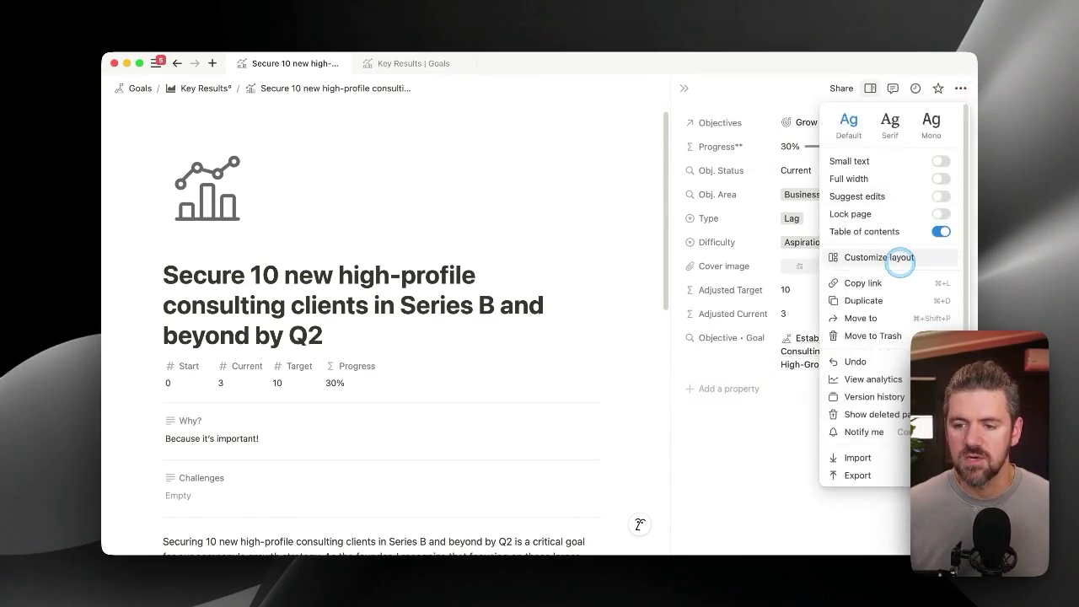
click(879, 257)
scroll(672, 349, down, 1)
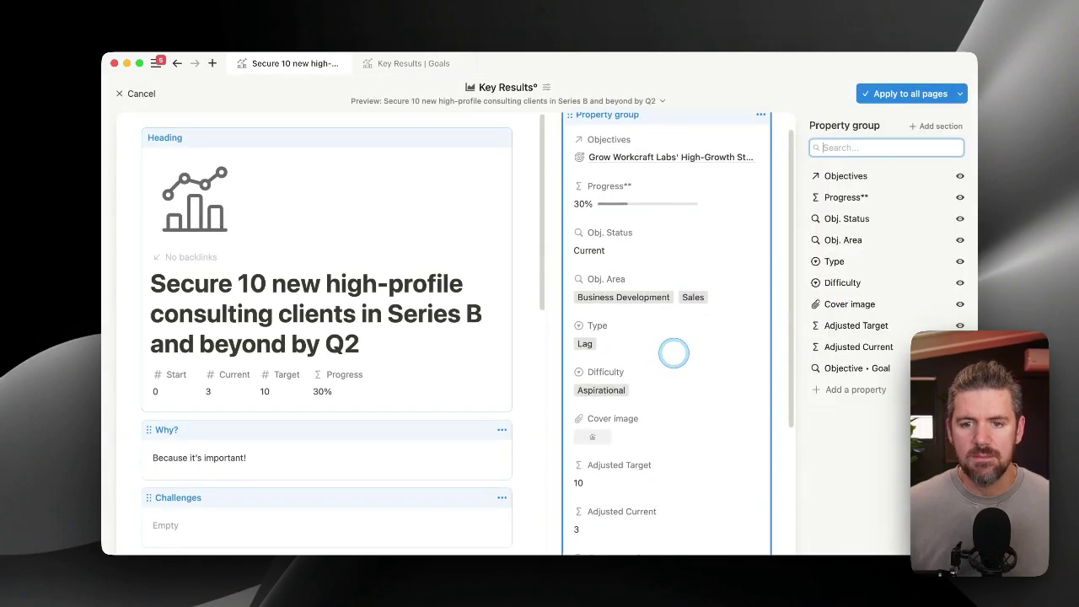
scroll(673, 354, up, 1)
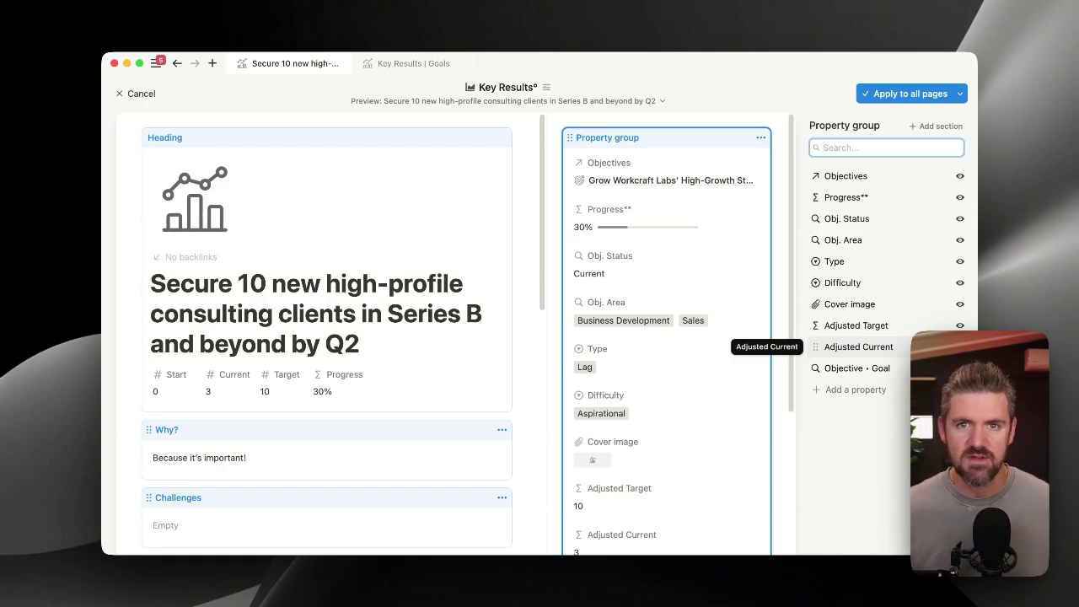
Set both Adjusted Target and Adjusted Current to Always hide in the side panel.
click(815, 346)
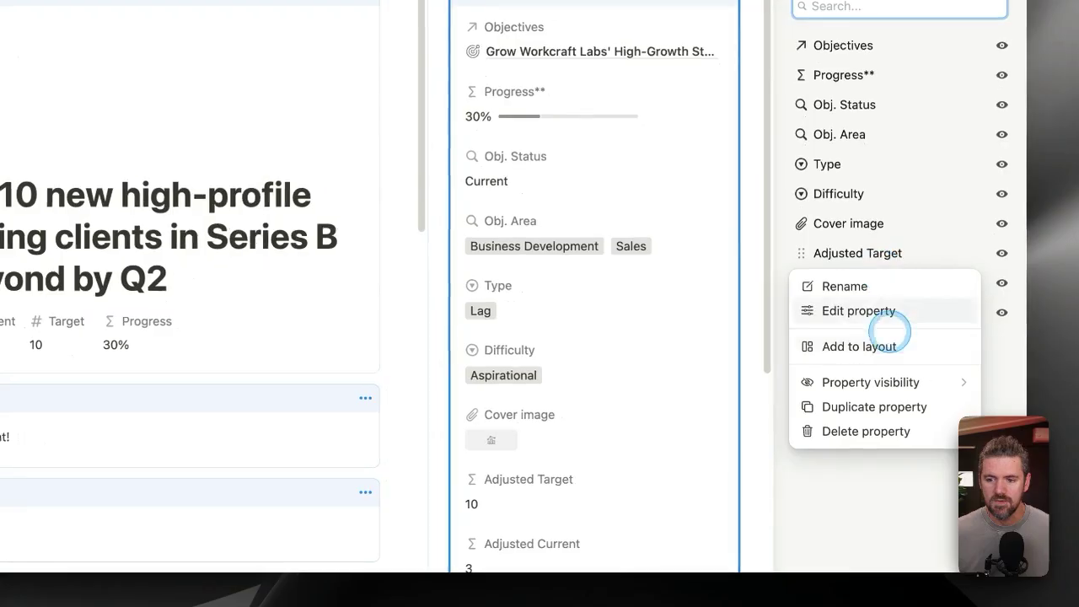
mouse_move(826, 418)
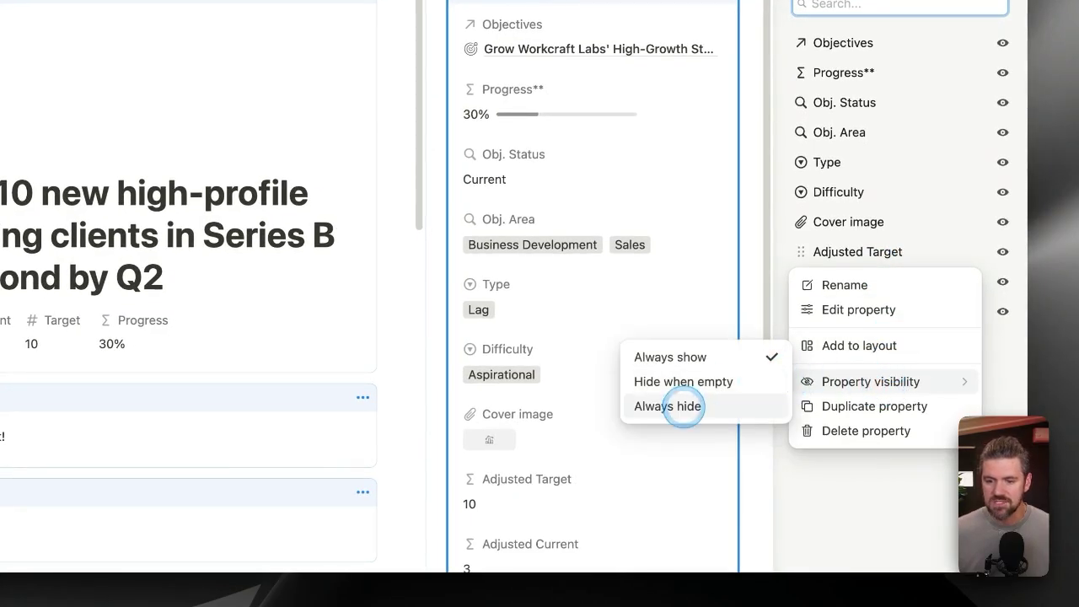
click(662, 406)
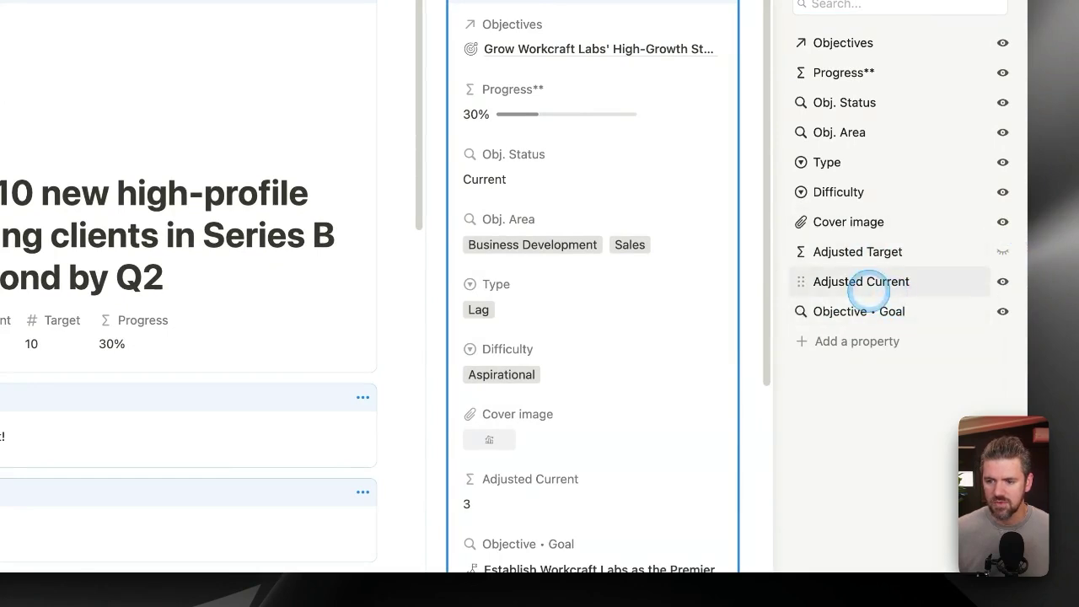
click(869, 282)
click(855, 338)
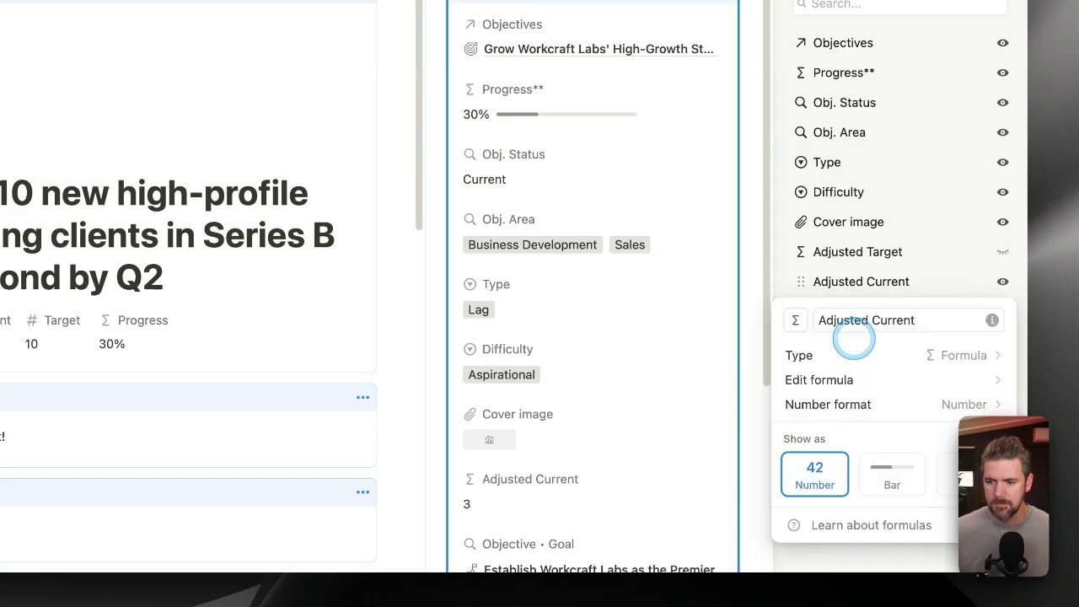
click(850, 300)
click(886, 282)
mouse_move(869, 411)
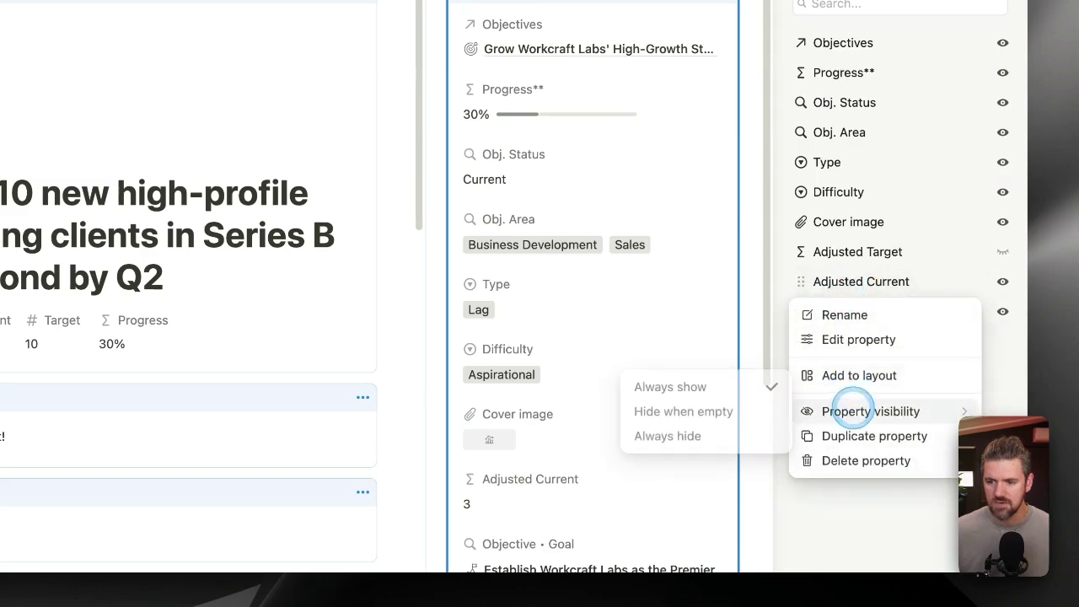
click(717, 436)
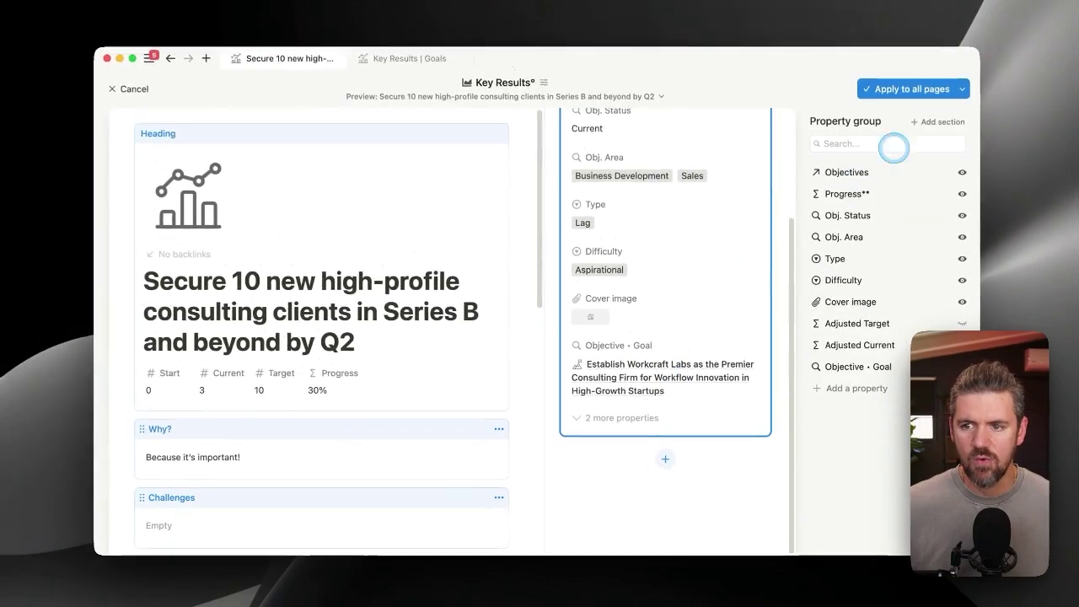
scroll(616, 434, up, 2)
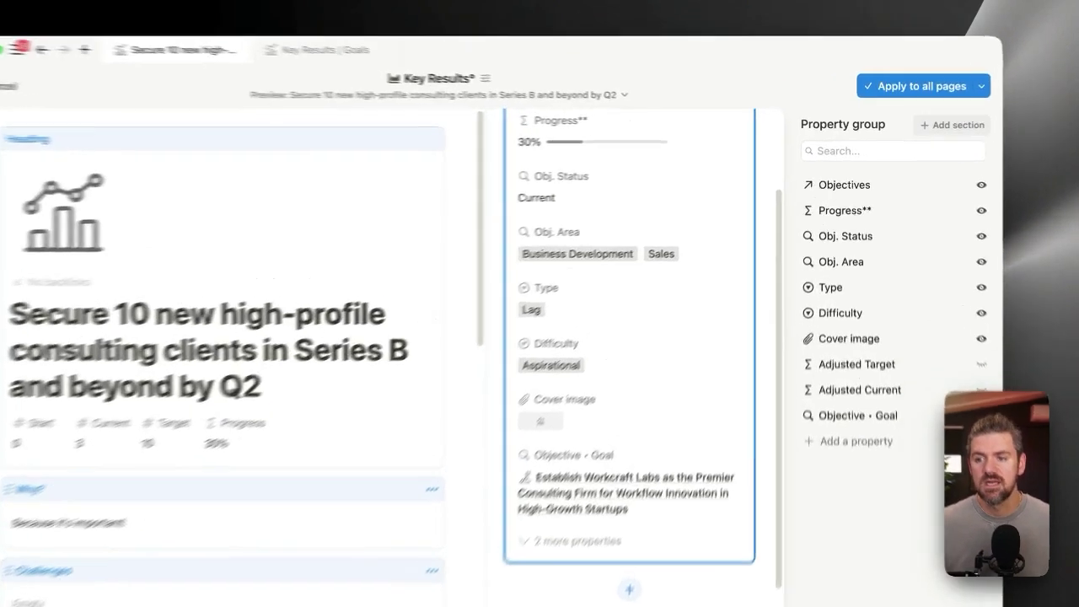
Add side-panel sections named OBJECTIVES and DATA, with OBJECTIVES placed above DATA.
click(936, 125)
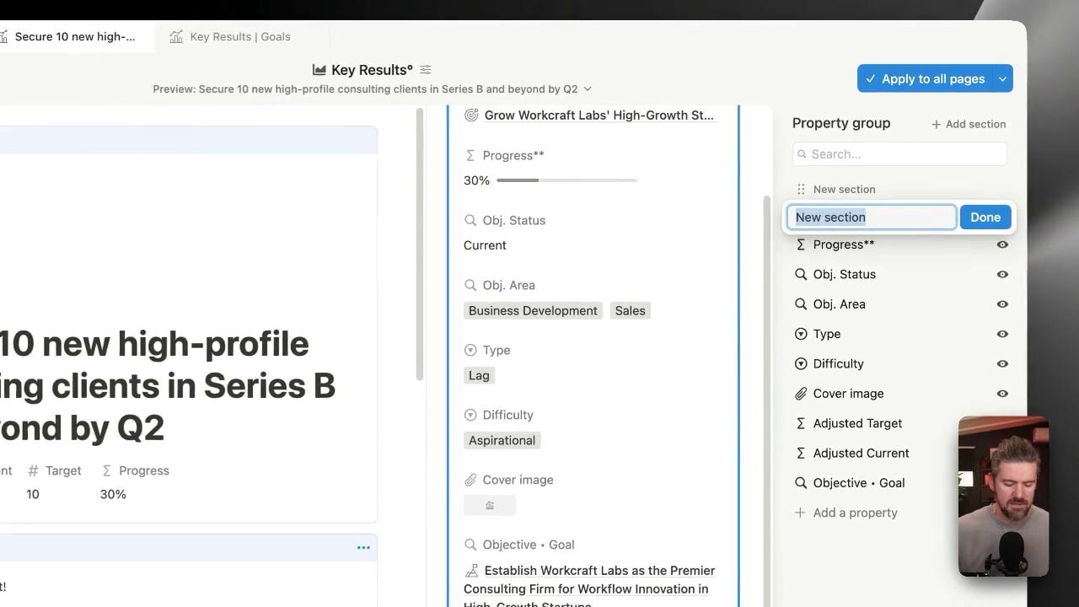
text(OBJECTIVES)
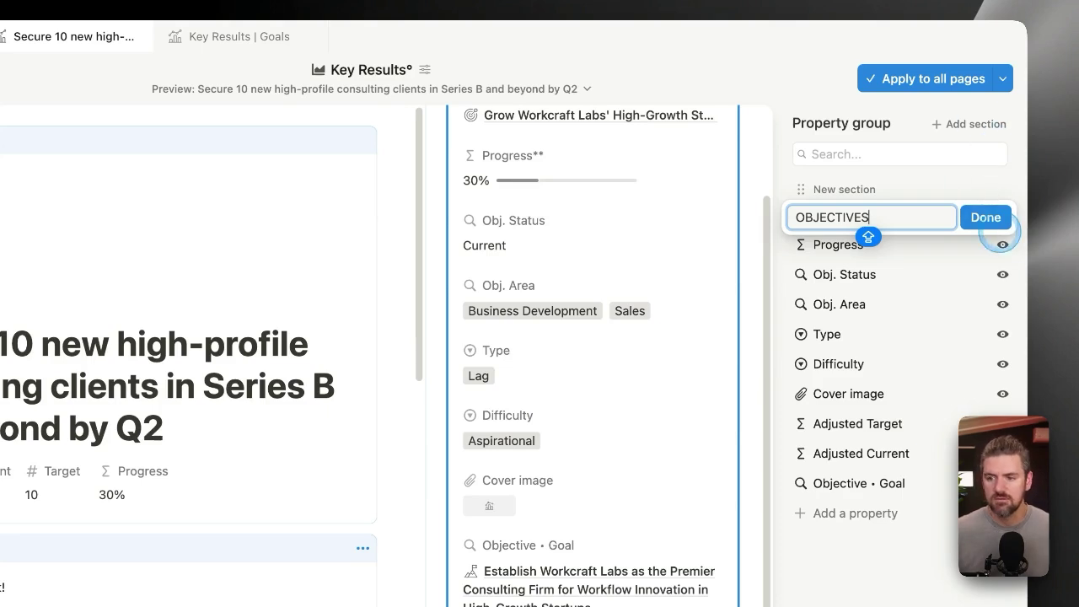
click(986, 219)
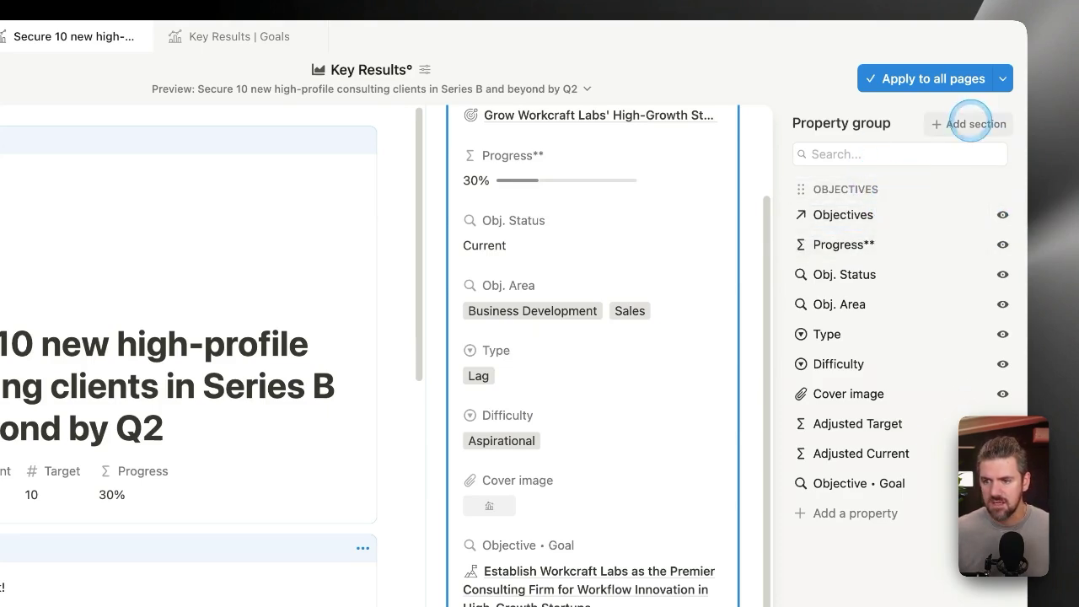
click(963, 124)
text(AD)
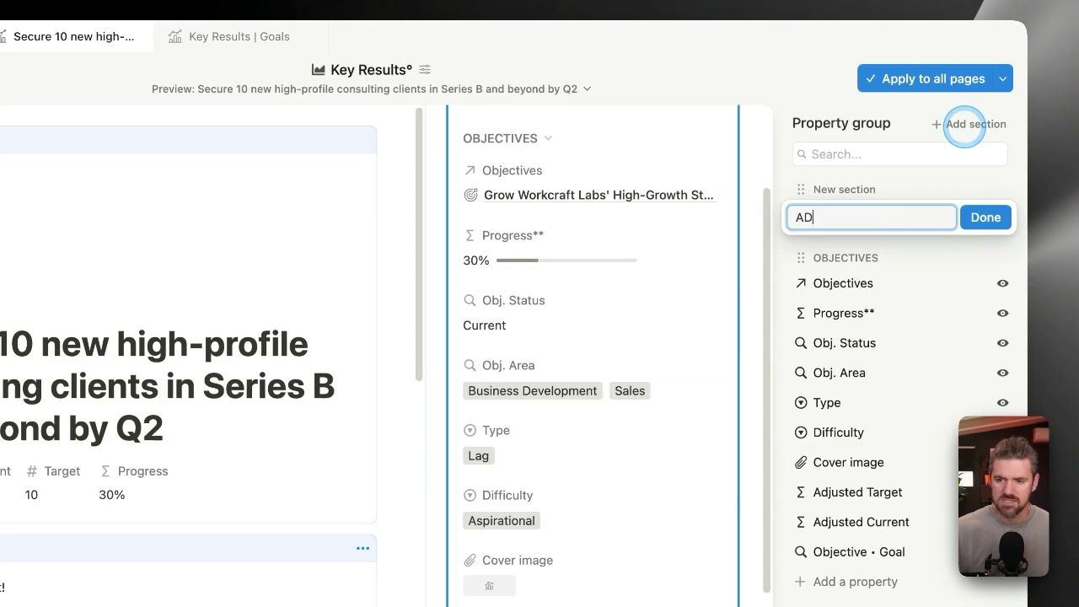
key(BackSpace)
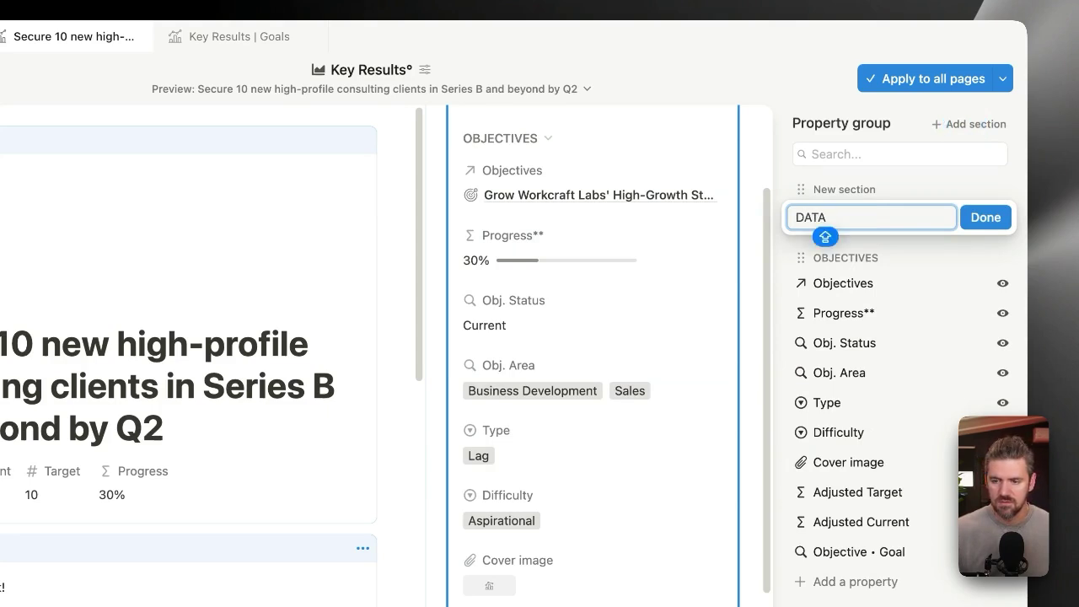
key(Return)
drag(850, 258, 855, 193)
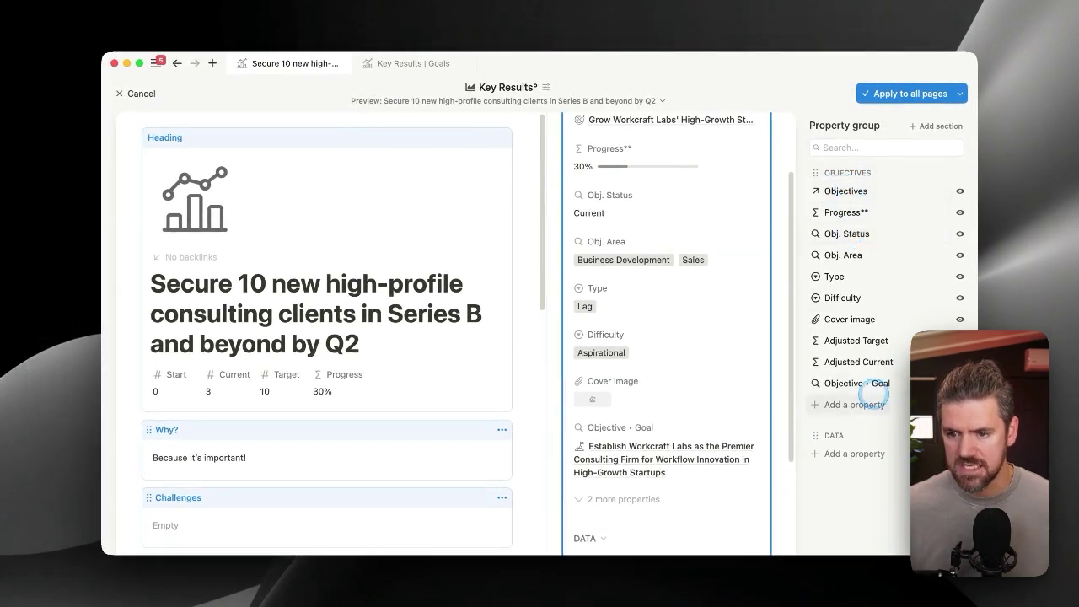
Reorder OBJECTIVES so Objective · Goal leads, followed by Obj. Status and Obj. Area above Progress.
drag(874, 390, 876, 187)
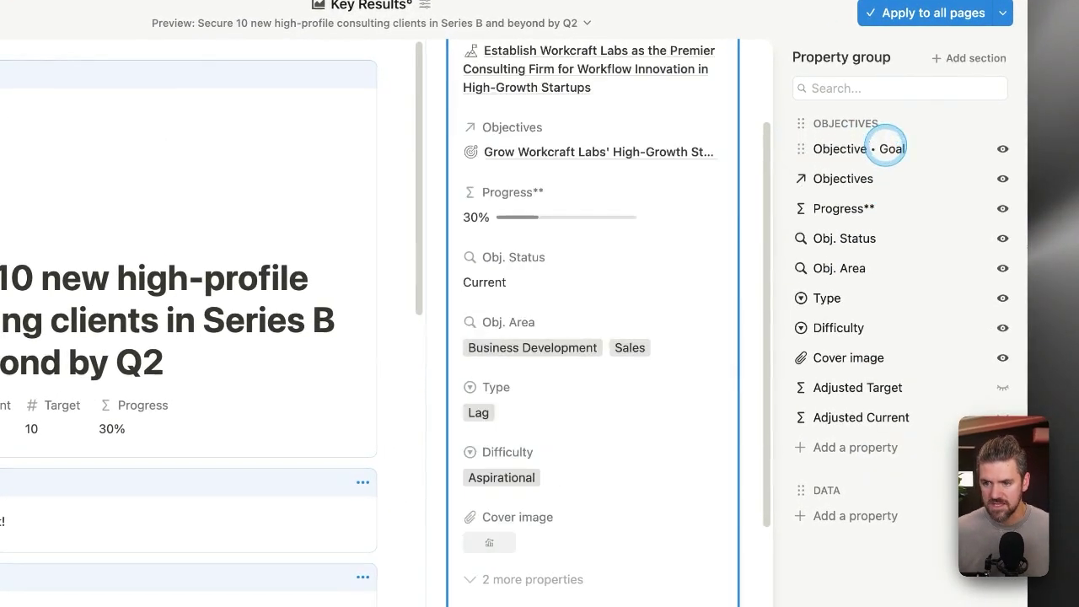
drag(828, 239, 852, 215)
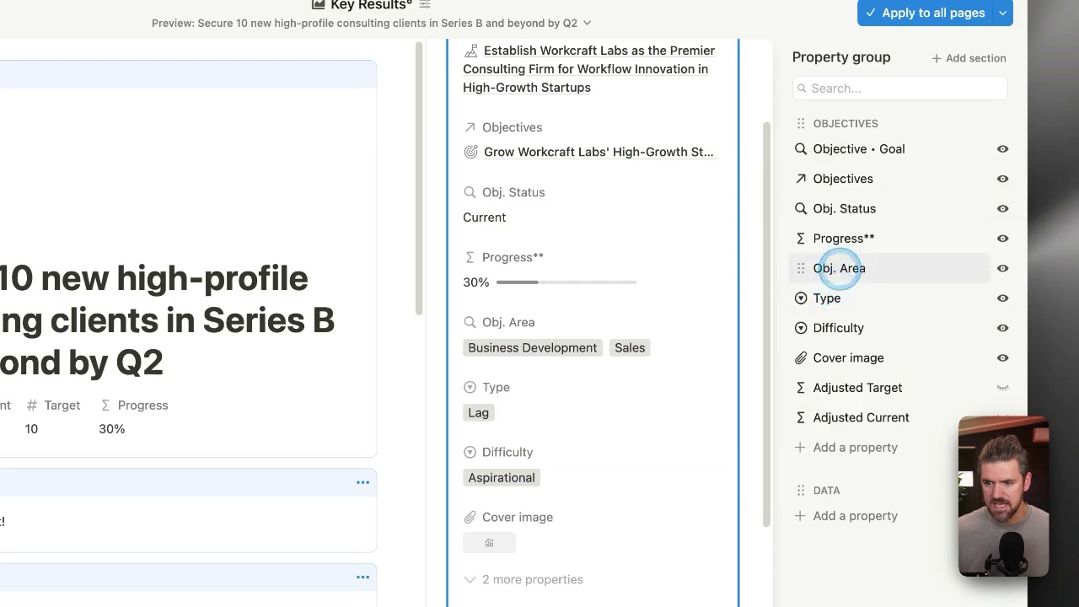
drag(839, 268, 847, 481)
Move Type, Cover image, Adjusted Current and Adjusted Target into the DATA section.
drag(845, 238, 846, 445)
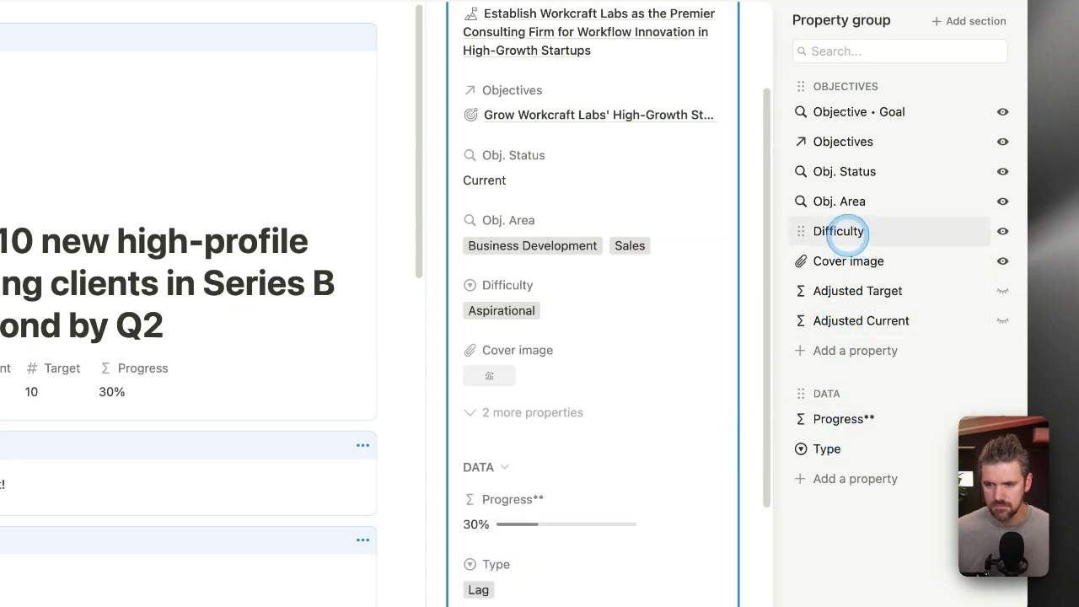
mouse_move(850, 263)
mouse_down()
mouse_move(860, 281)
mouse_move(858, 261)
mouse_up()
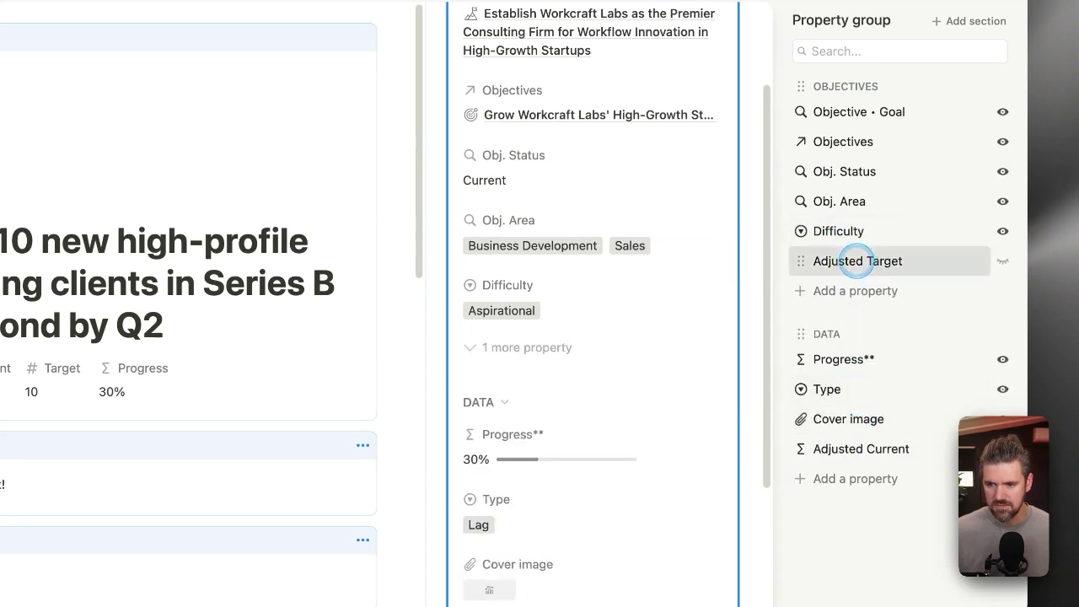
drag(860, 260, 860, 455)
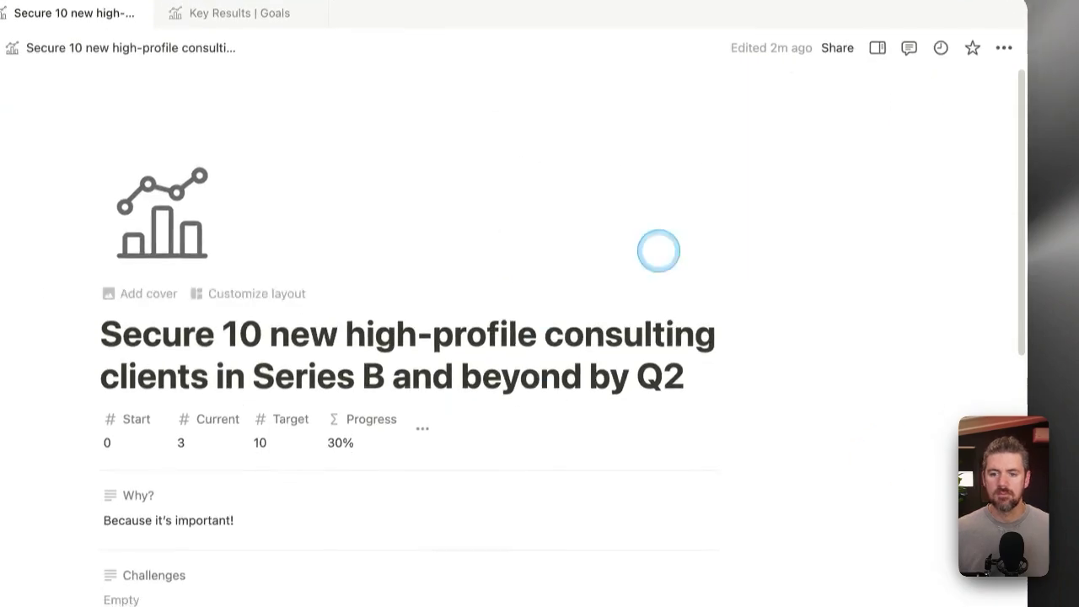
click(878, 47)
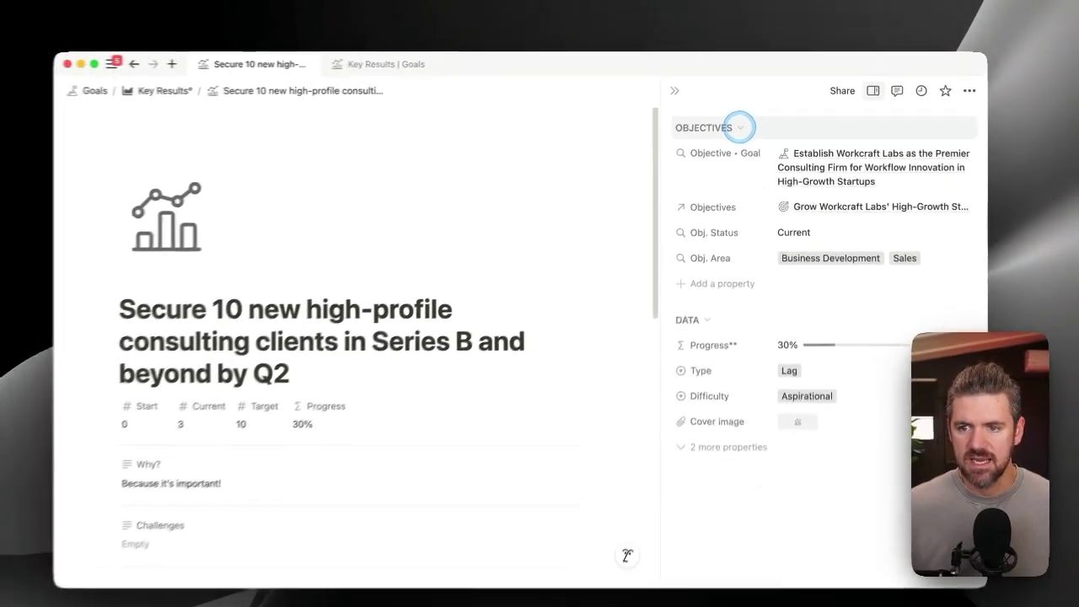
click(740, 127)
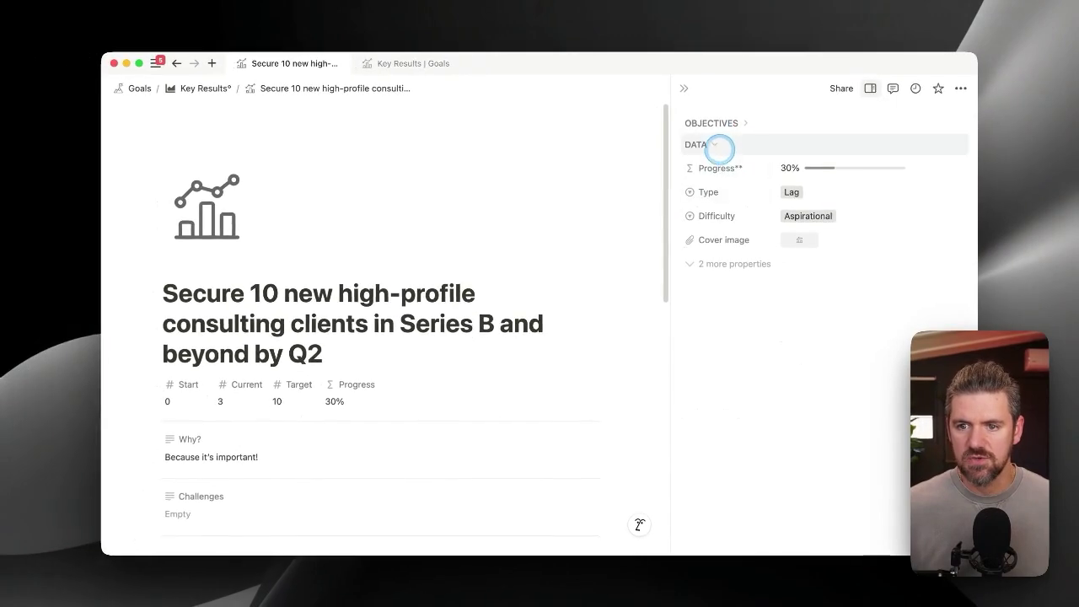
click(715, 146)
click(730, 126)
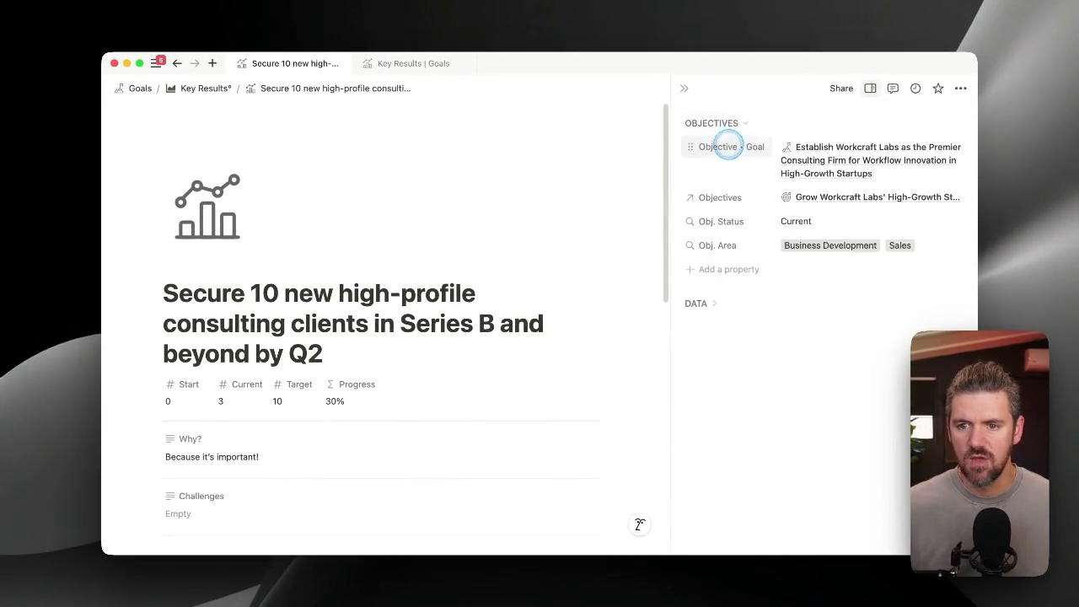
click(715, 307)
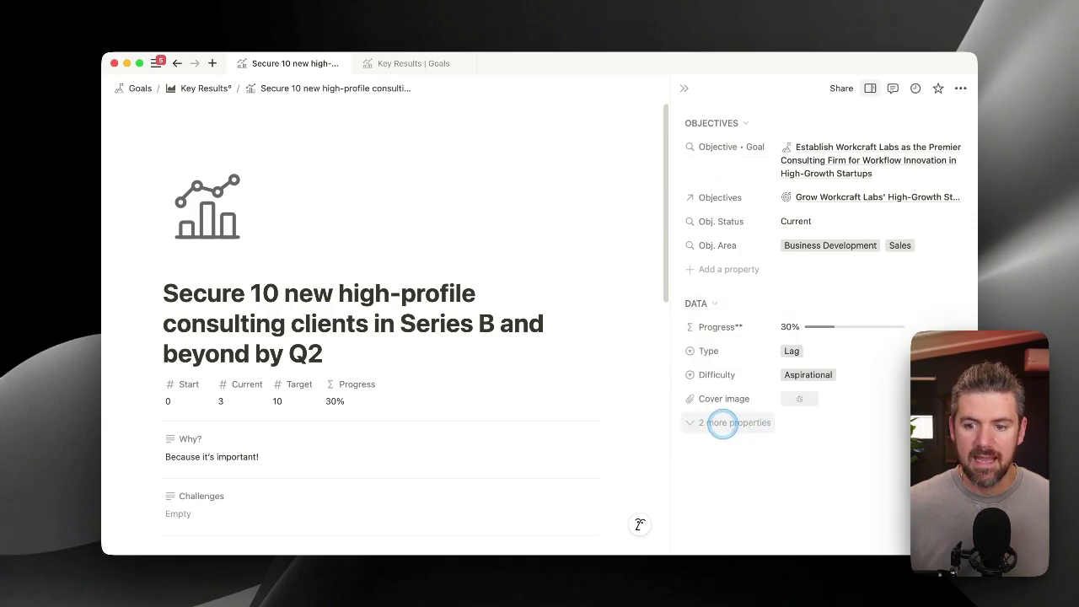
click(725, 423)
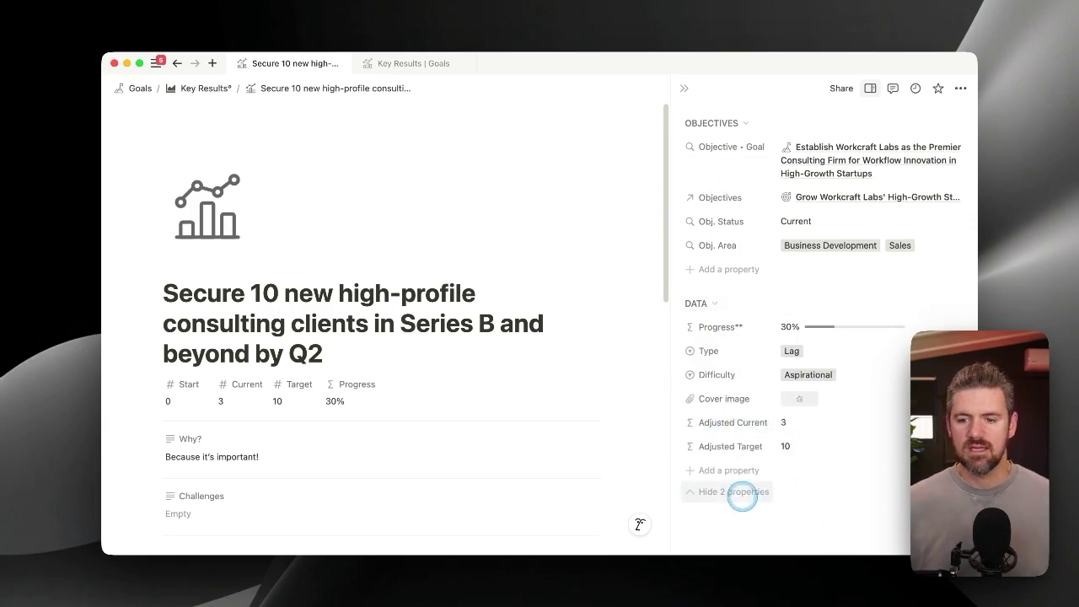
click(737, 495)
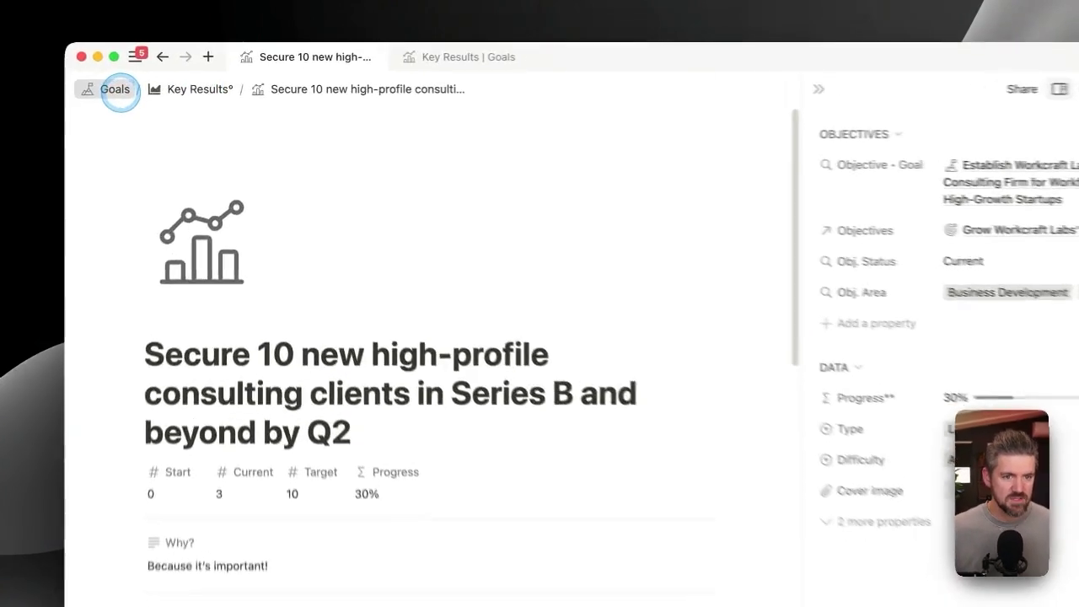
From the Goals page gallery, open the first objective, 'Grow Workcraft Labs' High-Growth Startup Client Base by 40% by Q4 2025'.
click(116, 90)
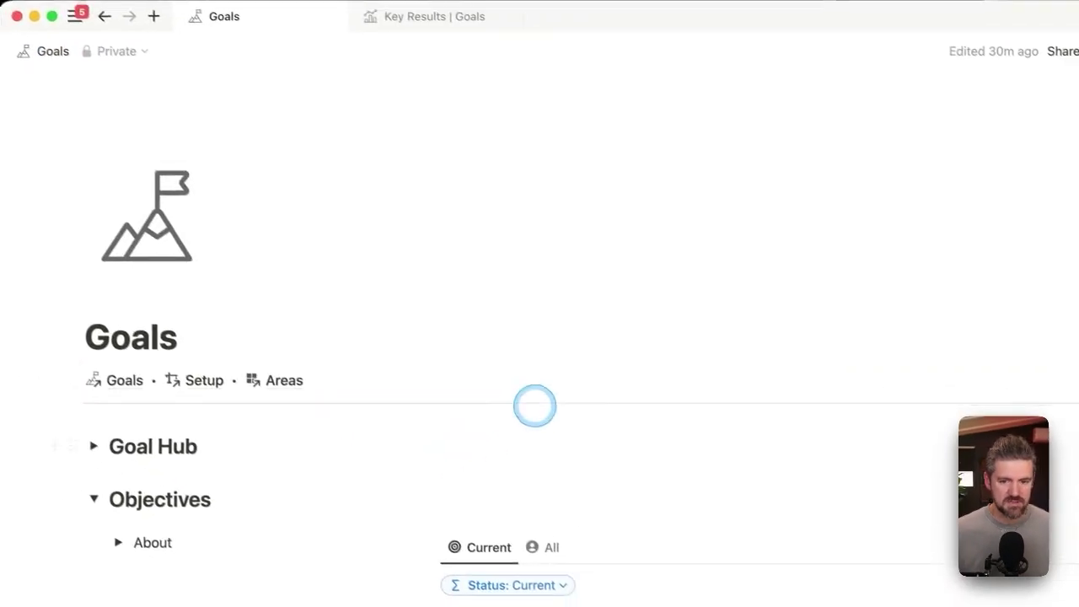
scroll(540, 396, down, 5)
scroll(558, 341, down, 1)
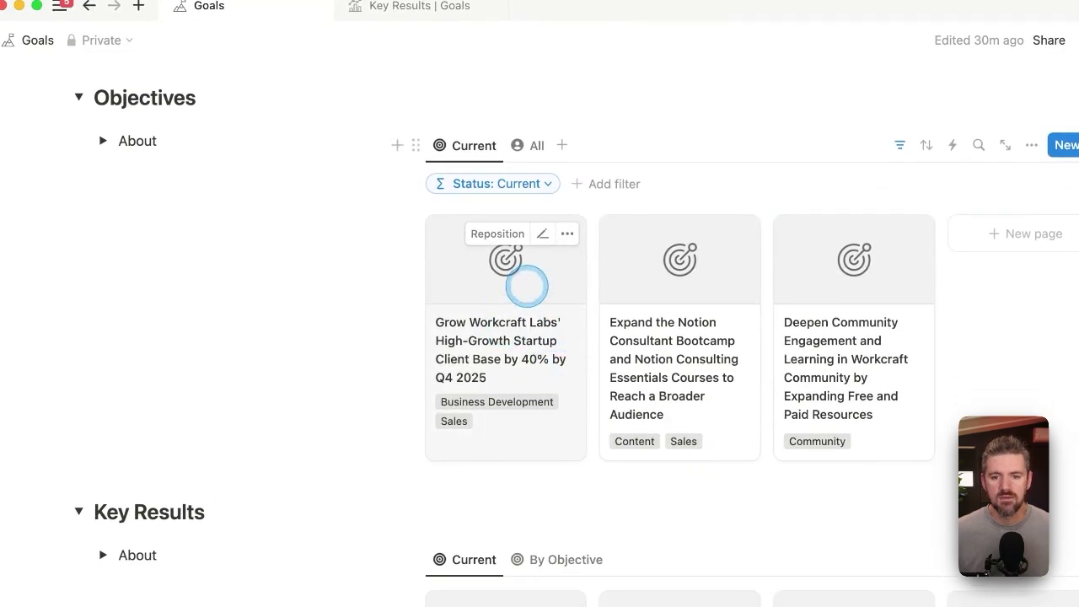
click(548, 278)
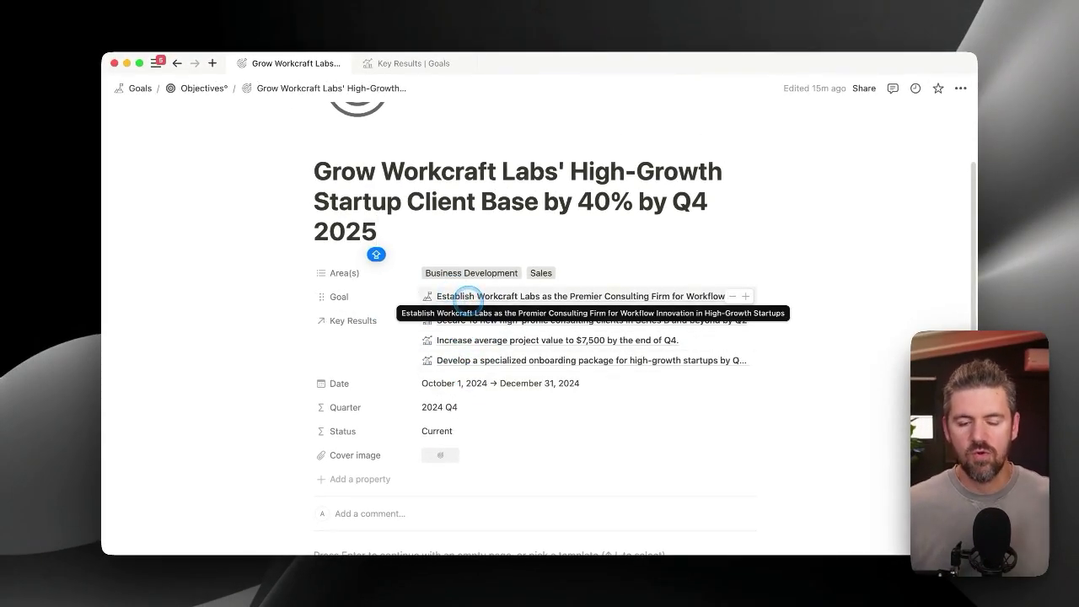
scroll(610, 424, up, 1)
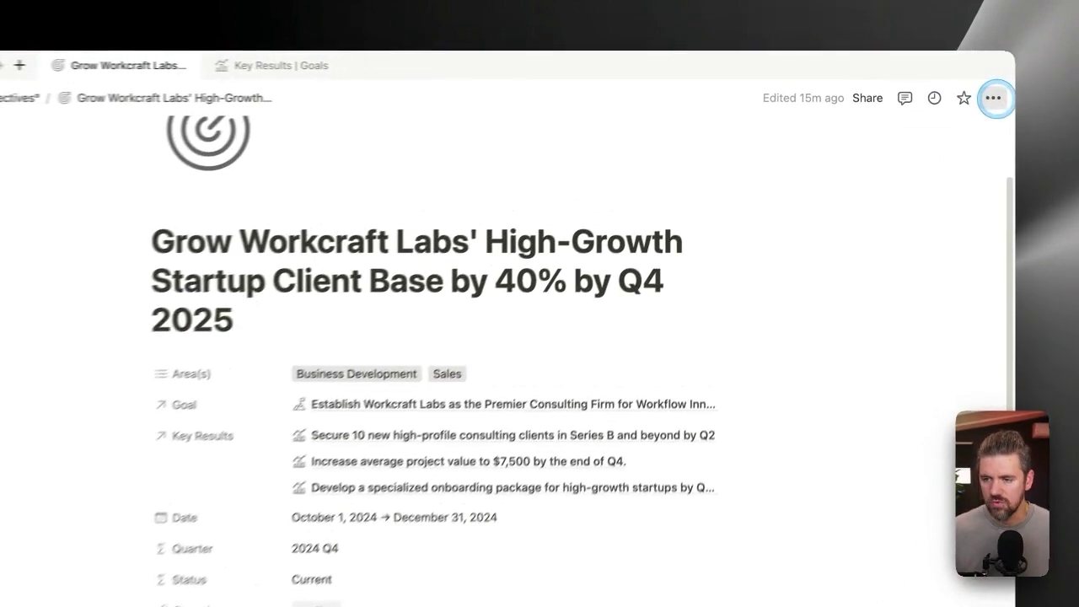
Add Key Results as a block below the property group and apply the layout to all objective pages.
click(961, 88)
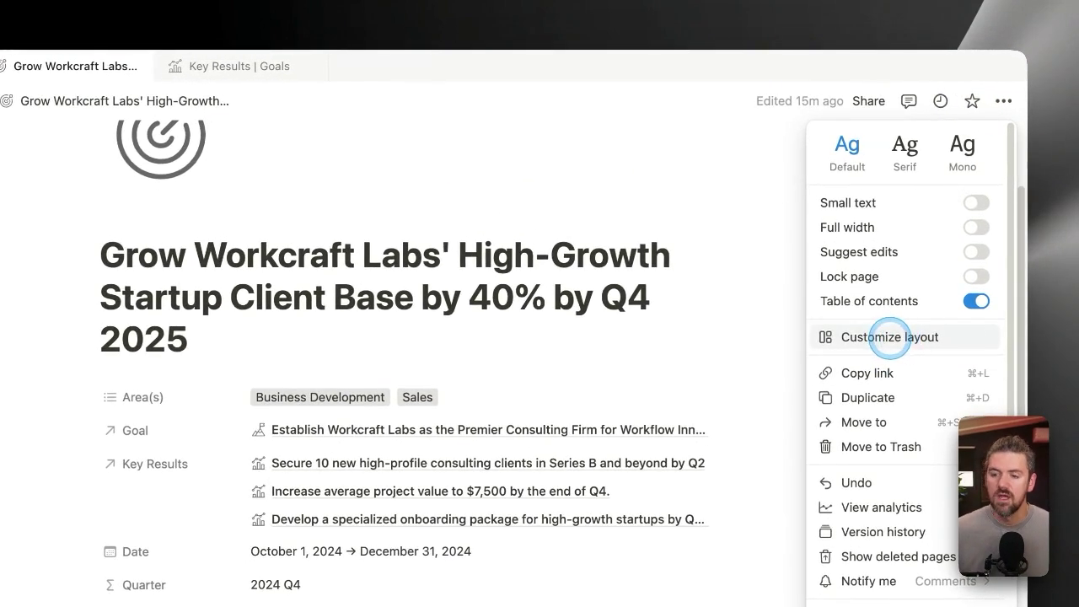
click(889, 337)
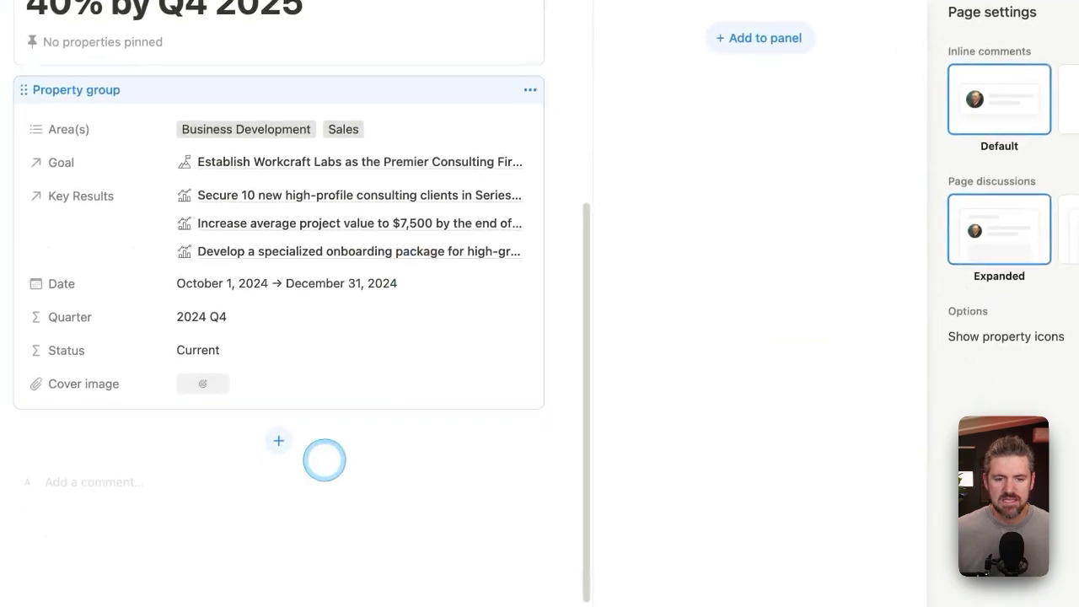
click(279, 440)
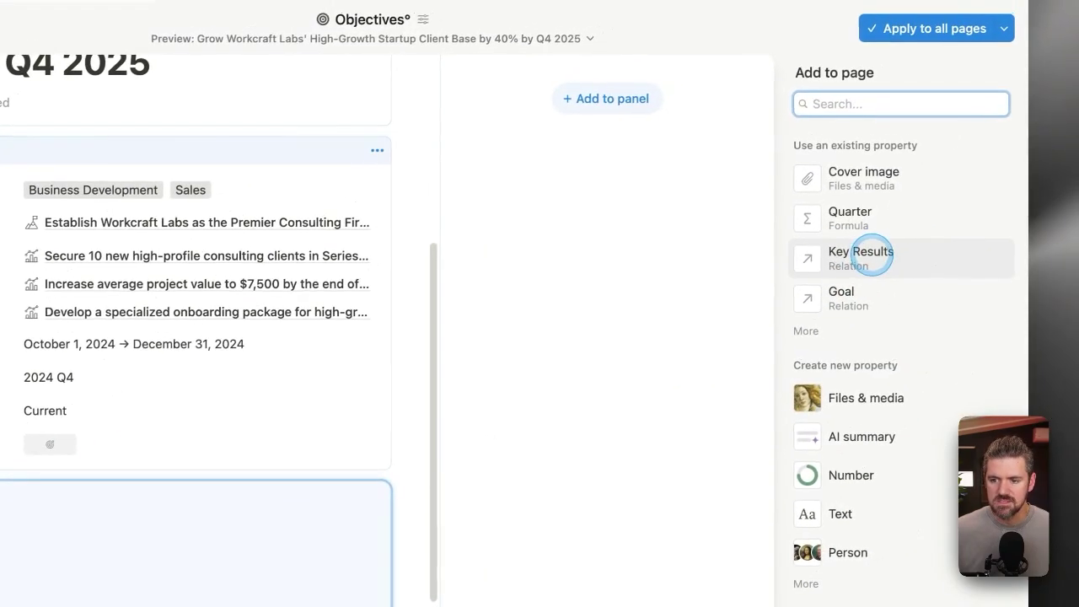
click(860, 256)
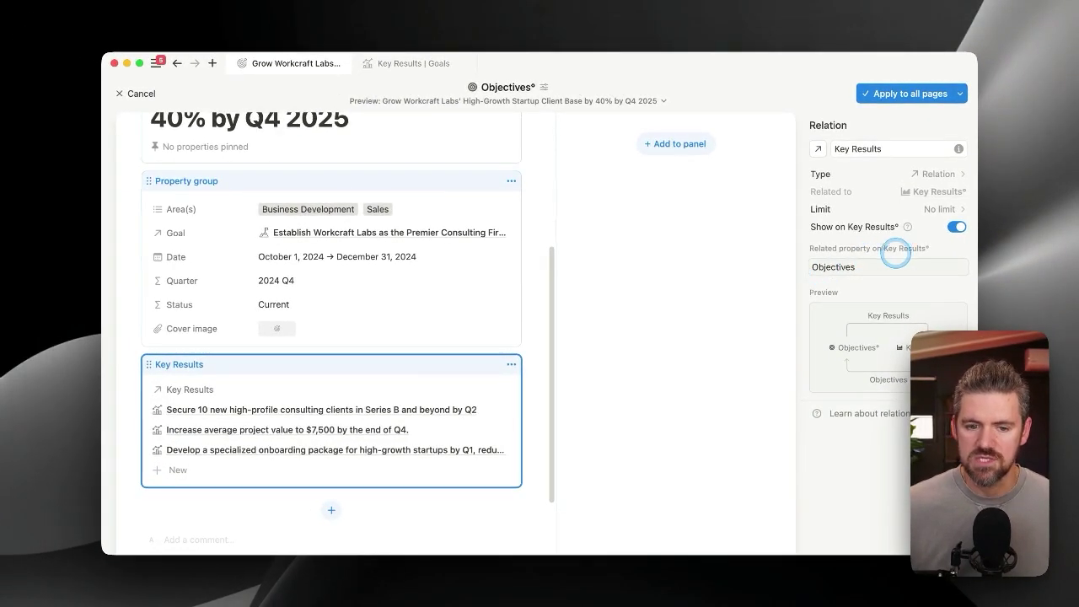
scroll(247, 359, down, 1)
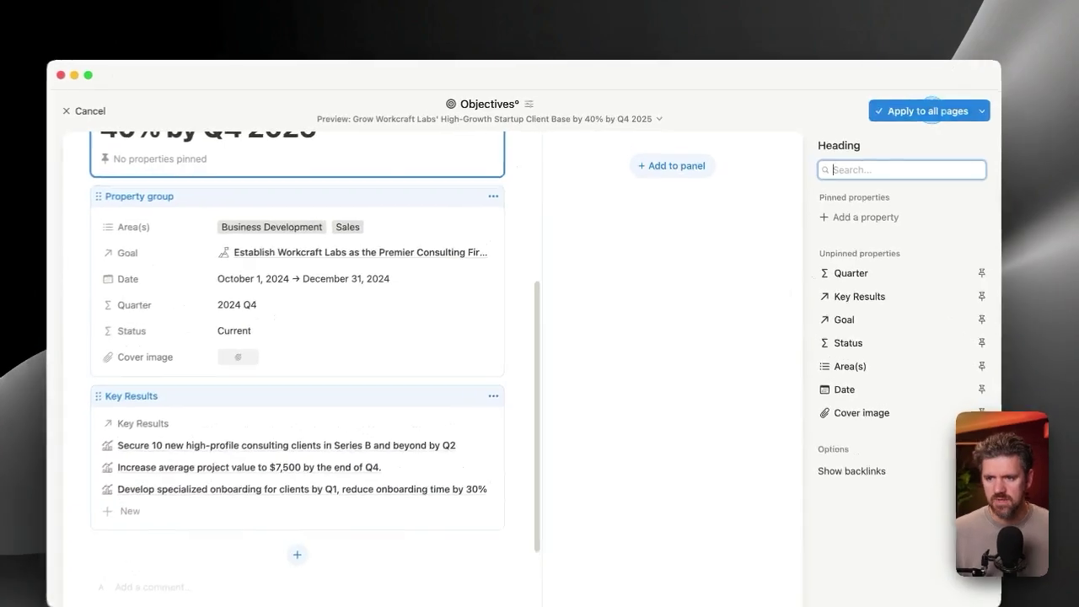
click(934, 110)
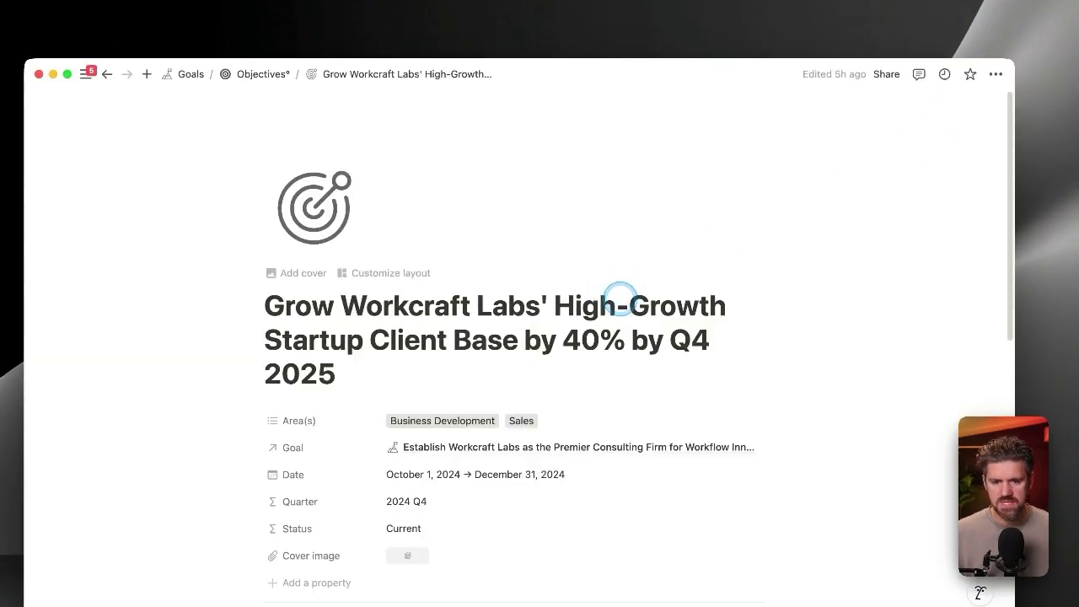
scroll(619, 299, down, 5)
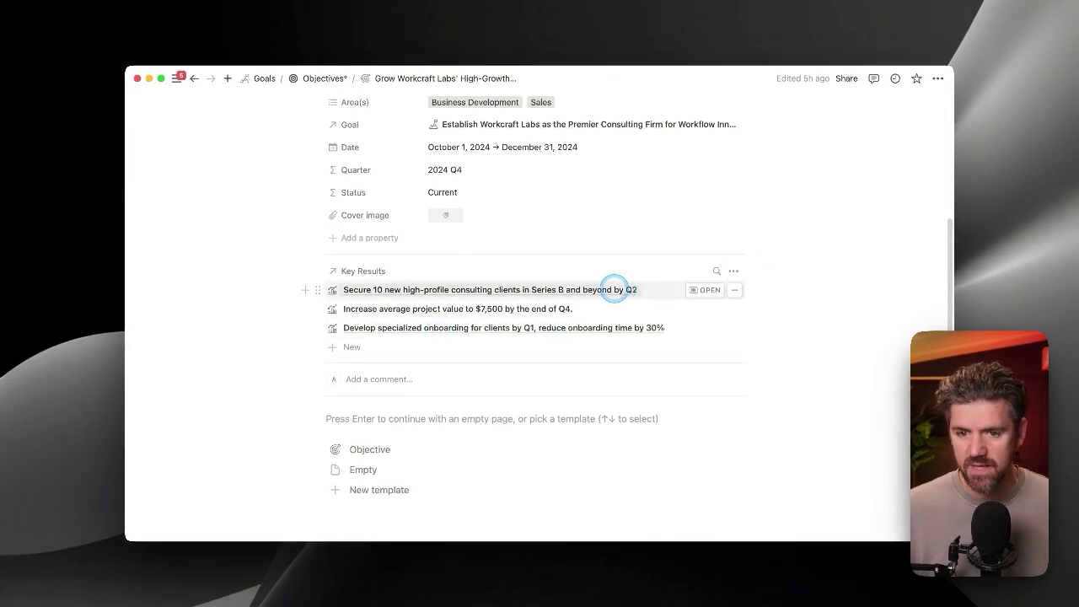
Show each linked key result's Type tag (Lag or Lead) in the list, keeping Progress hidden.
click(703, 289)
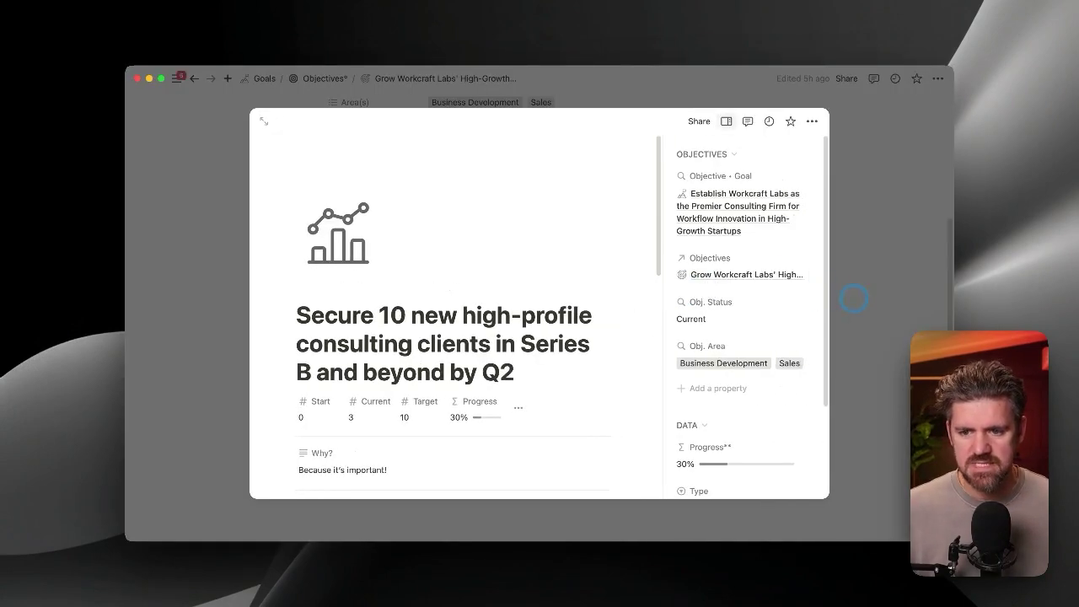
click(852, 298)
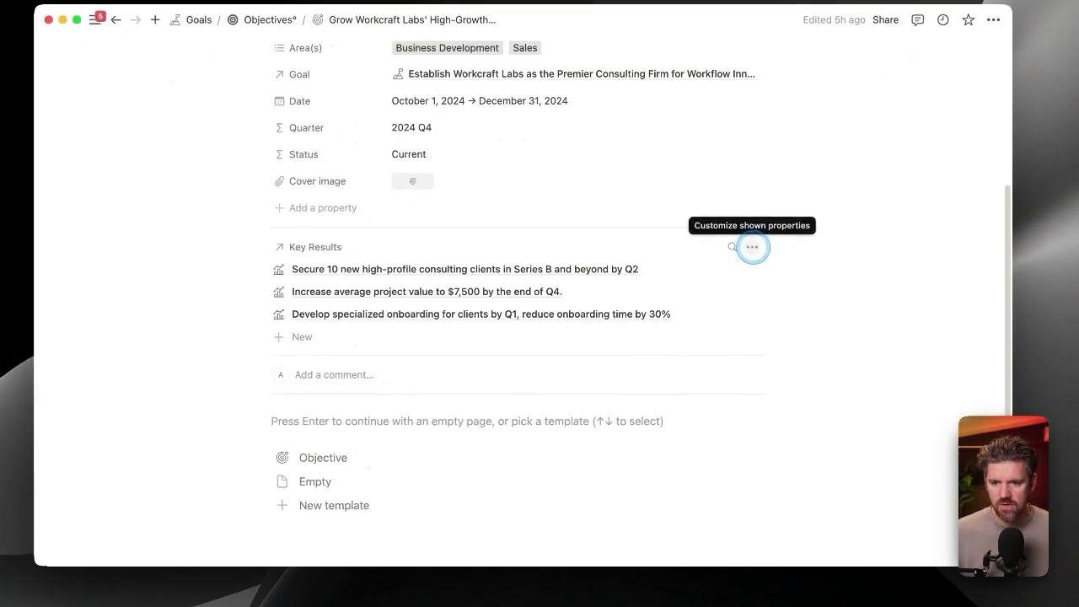
click(740, 262)
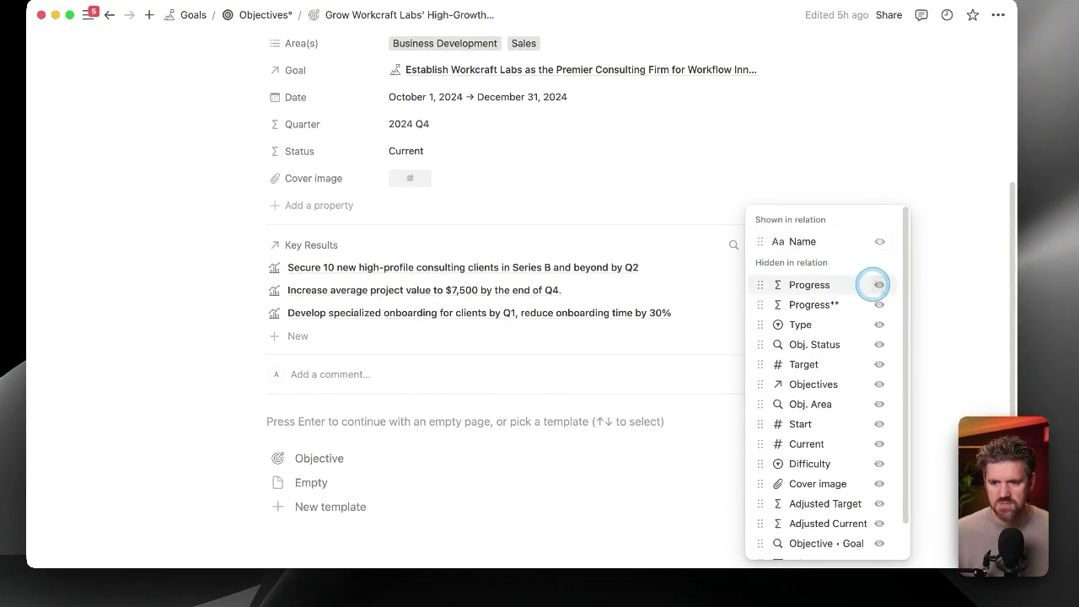
click(878, 284)
click(638, 296)
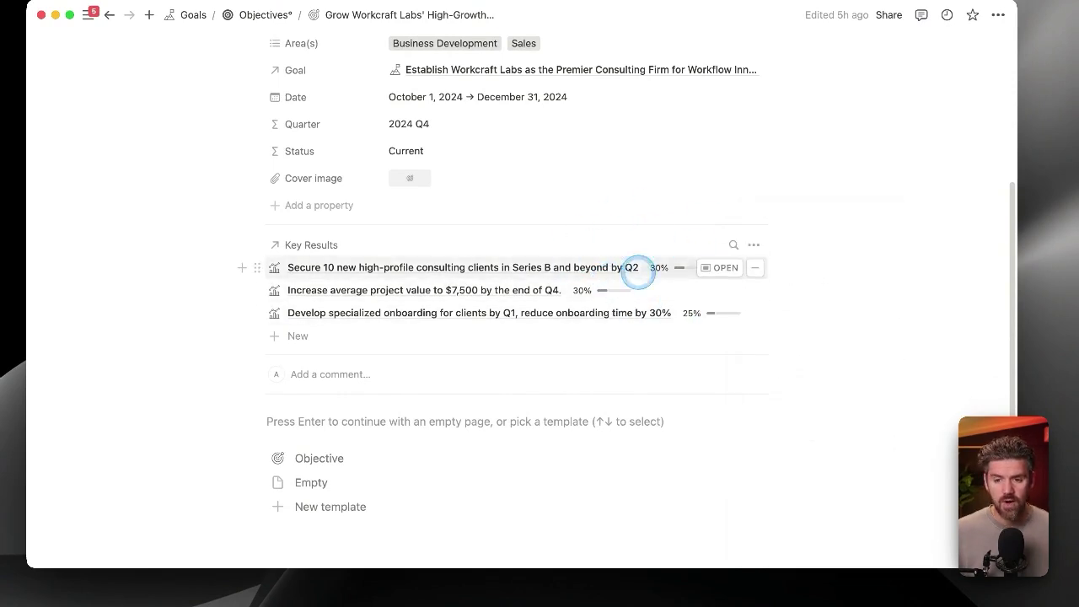
click(754, 245)
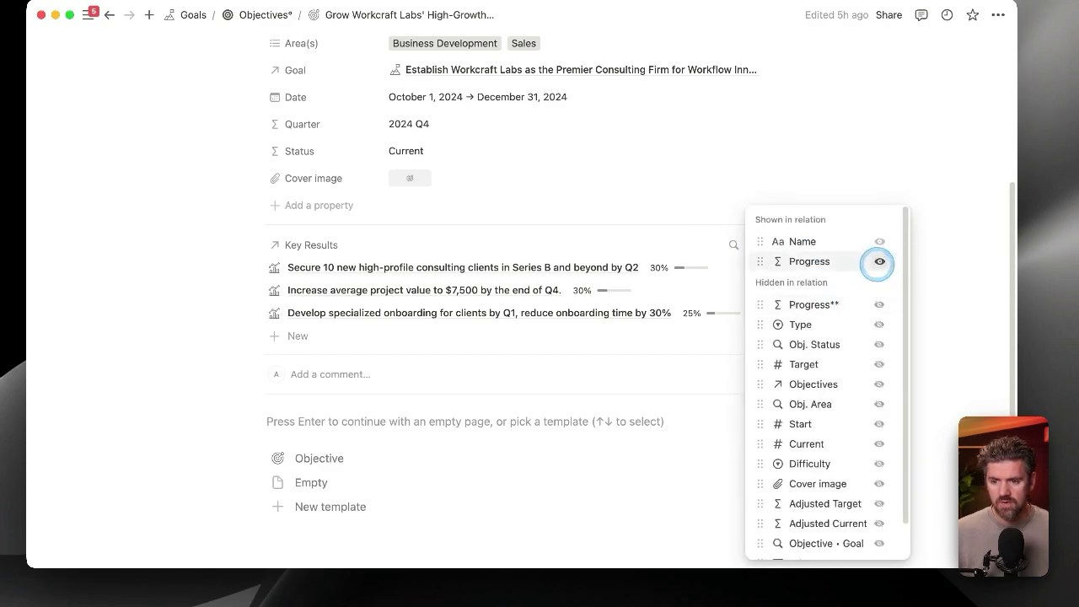
click(877, 262)
scroll(881, 447, down, 2)
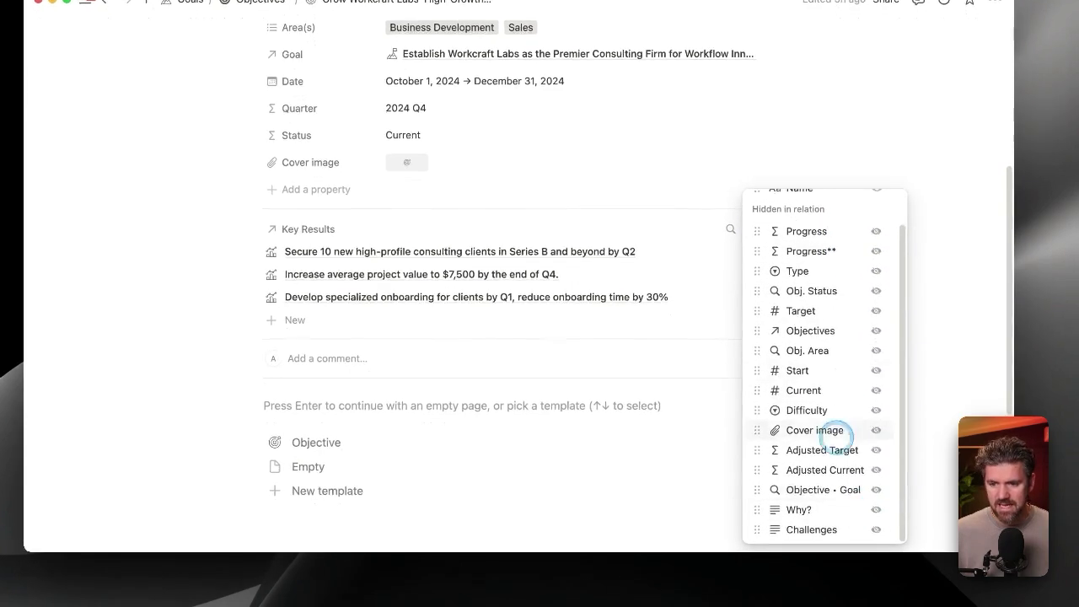
scroll(869, 354, up, 2)
click(878, 315)
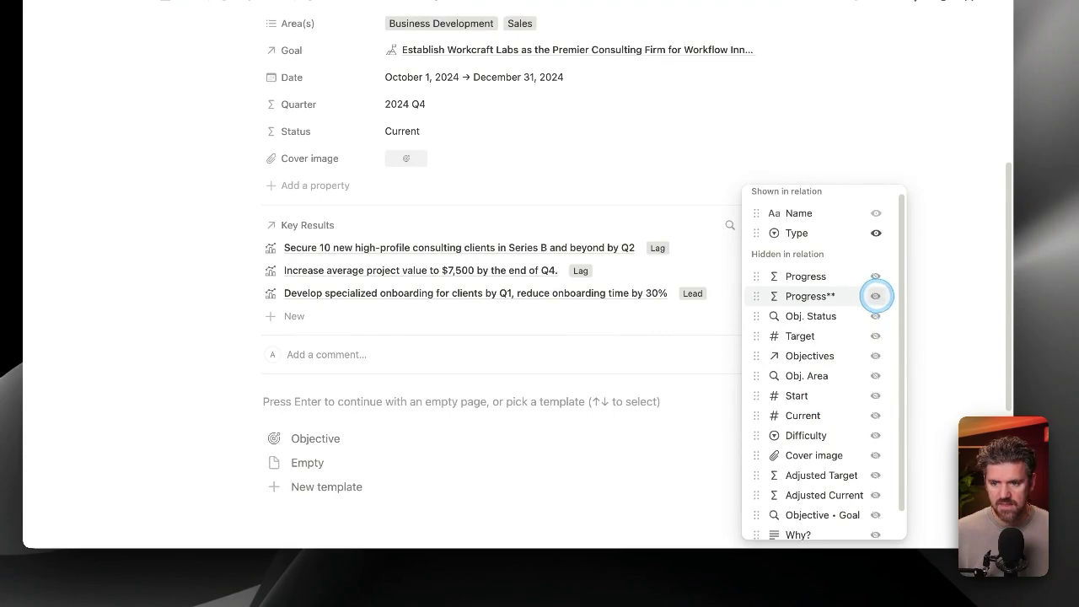
key(Escape)
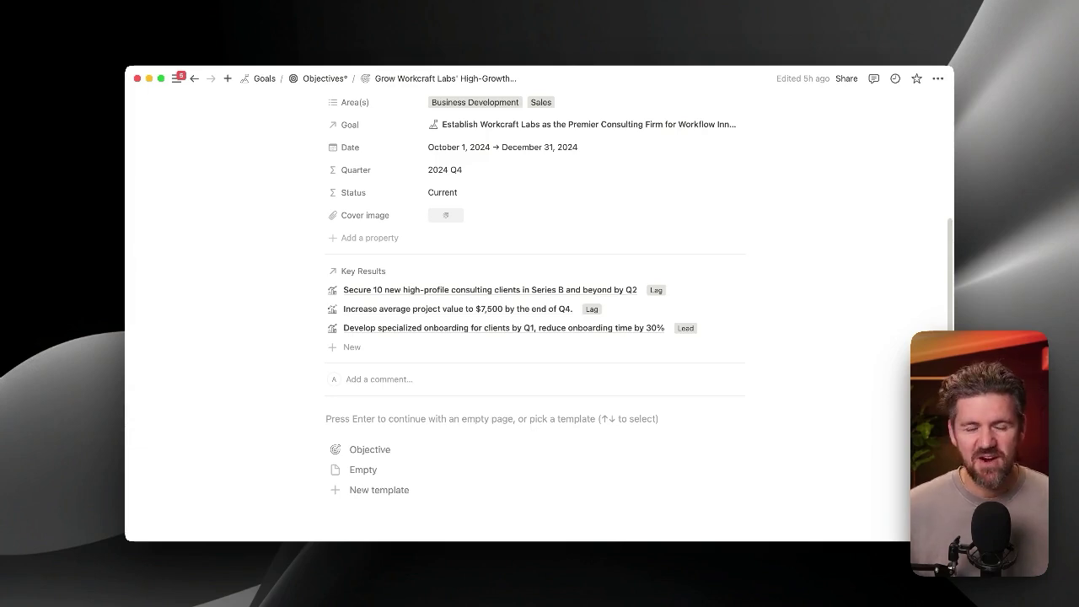
scroll(823, 410, up, 1)
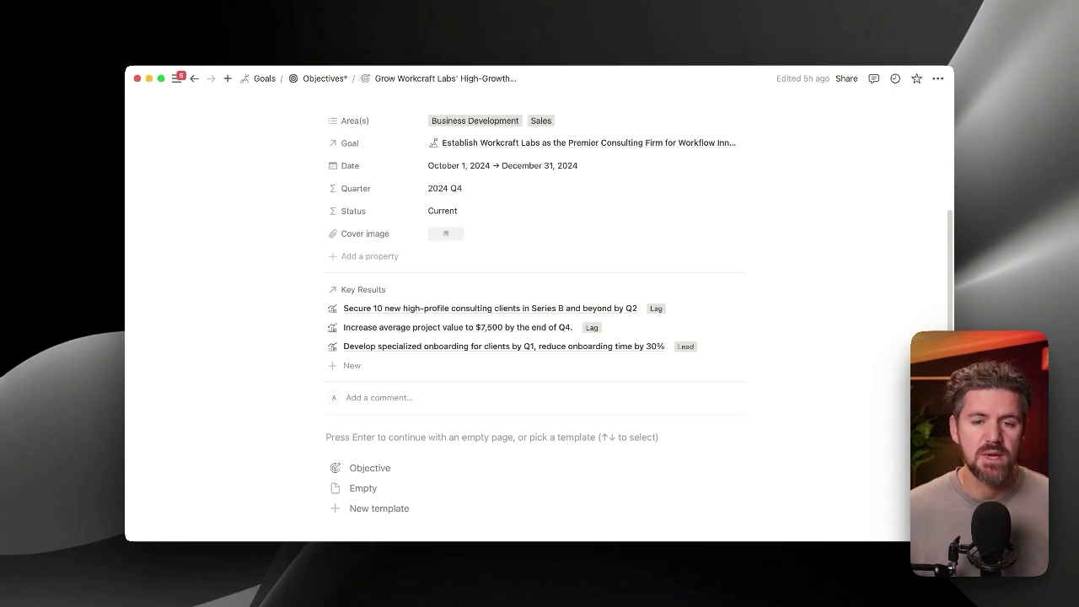
scroll(824, 411, up, 1)
scroll(823, 410, up, 3)
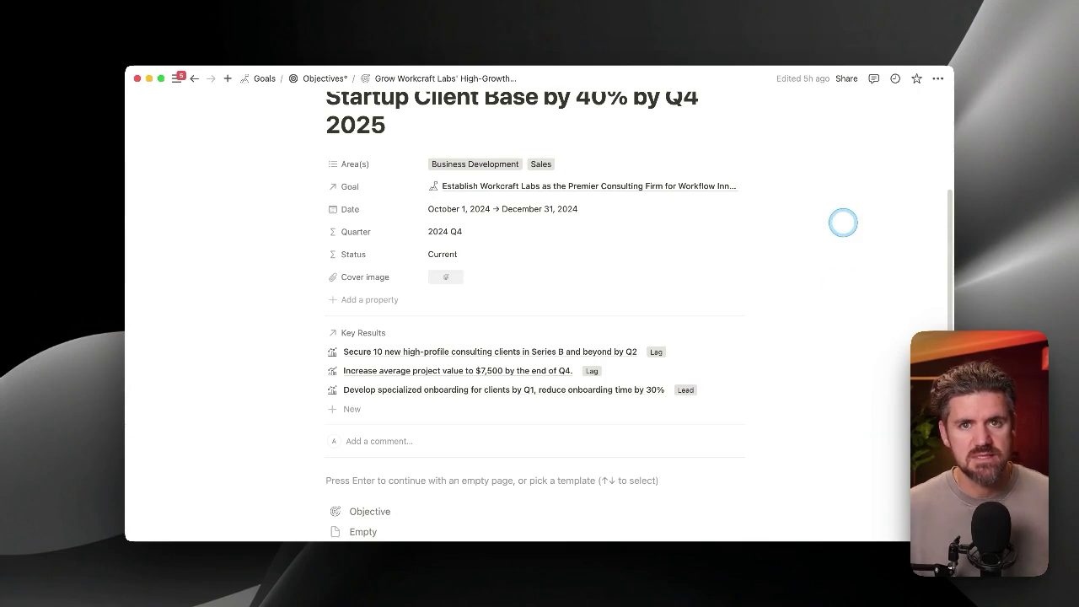
scroll(843, 221, up, 3)
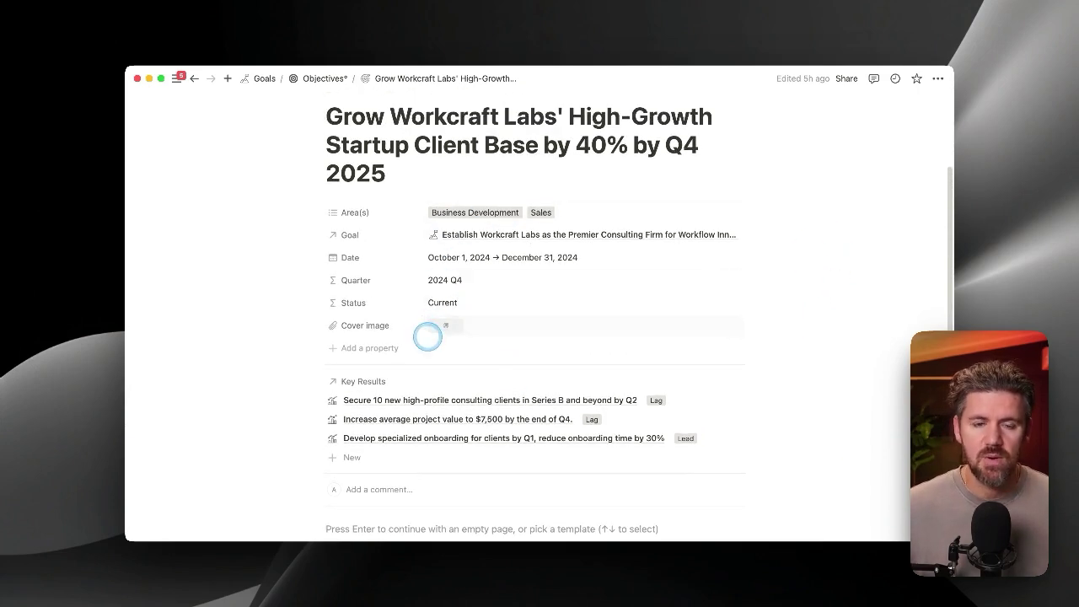